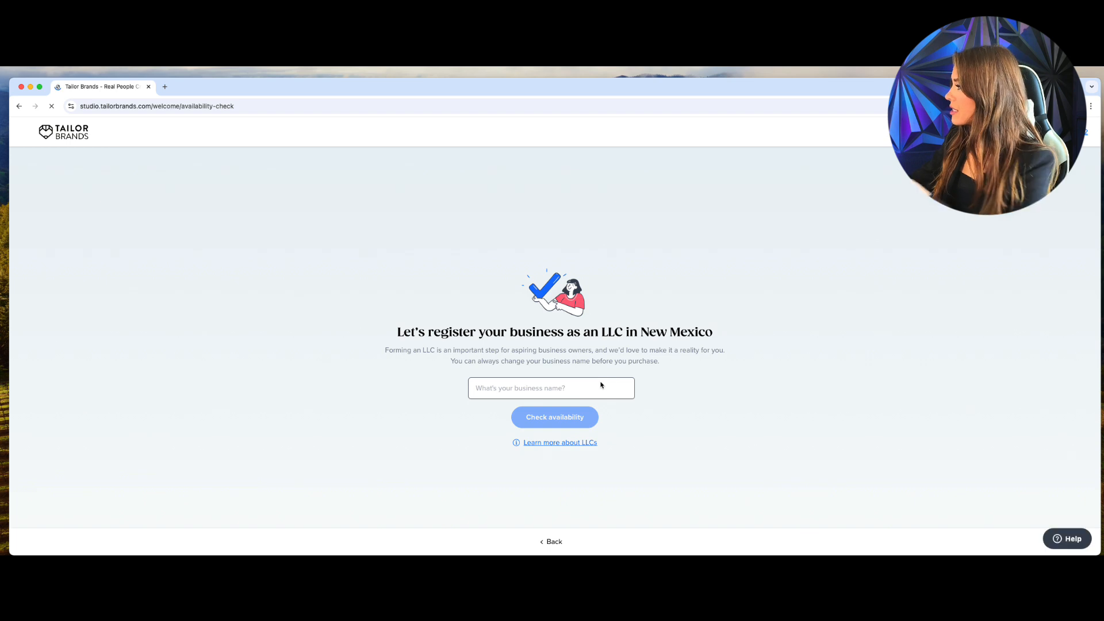
Confirm 'Kara Lashes Mobile' is available and mark the business as already in business.
type("Kara")
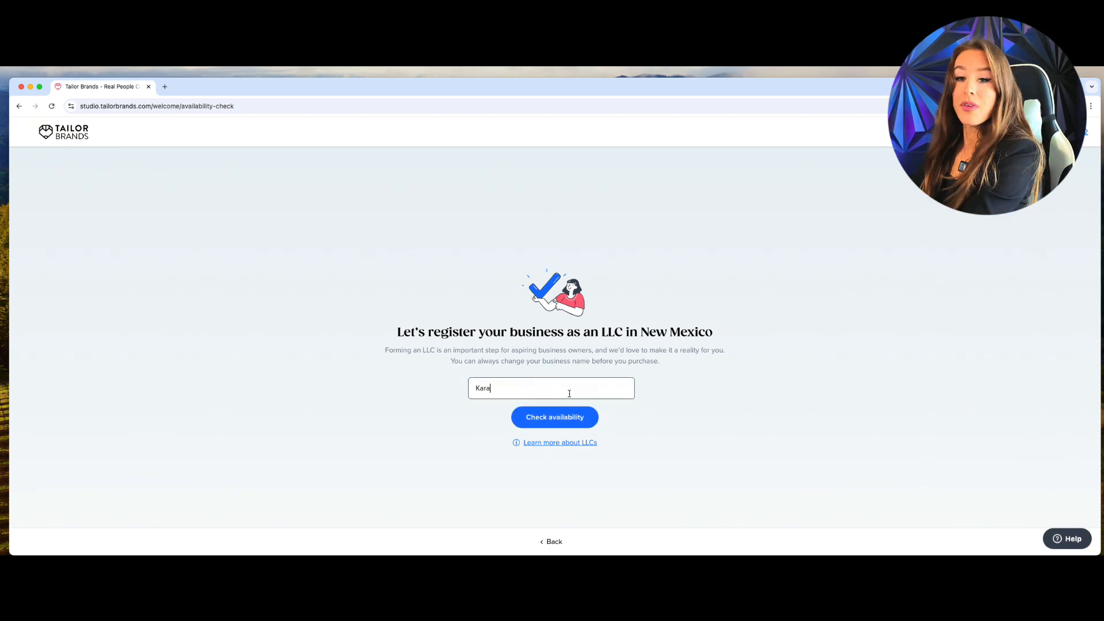
type(" Lashes")
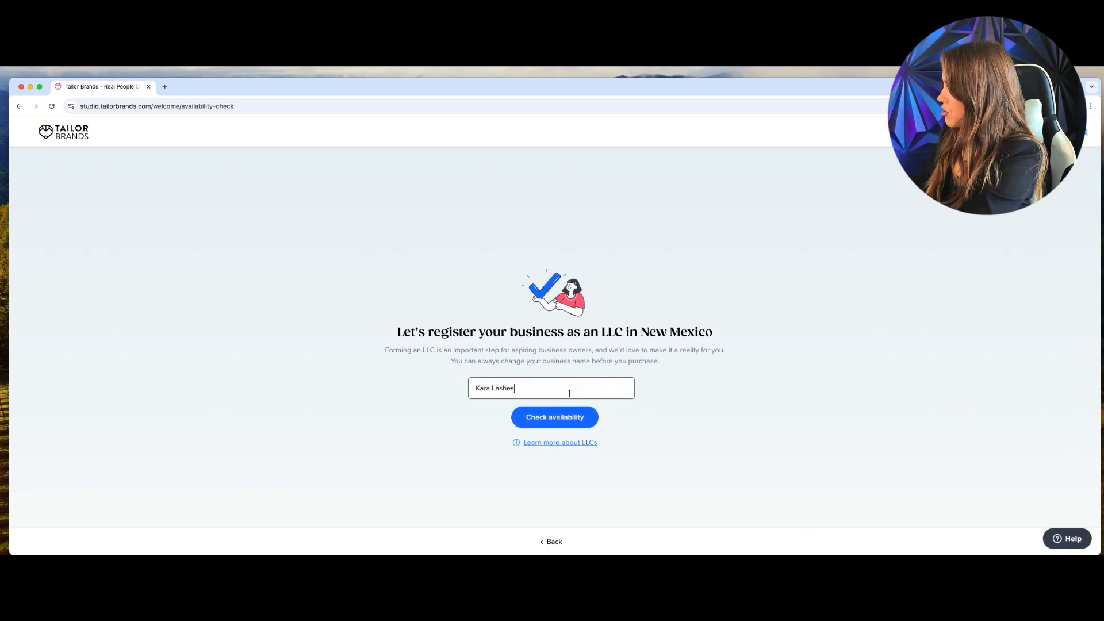
type(" Mobile")
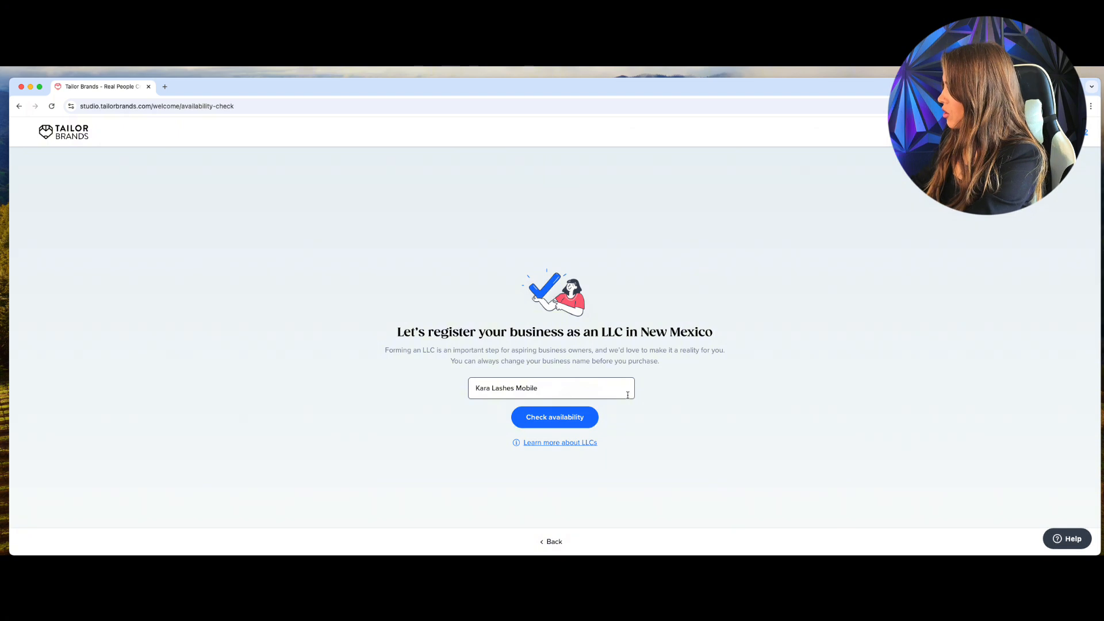
left_click(554, 420)
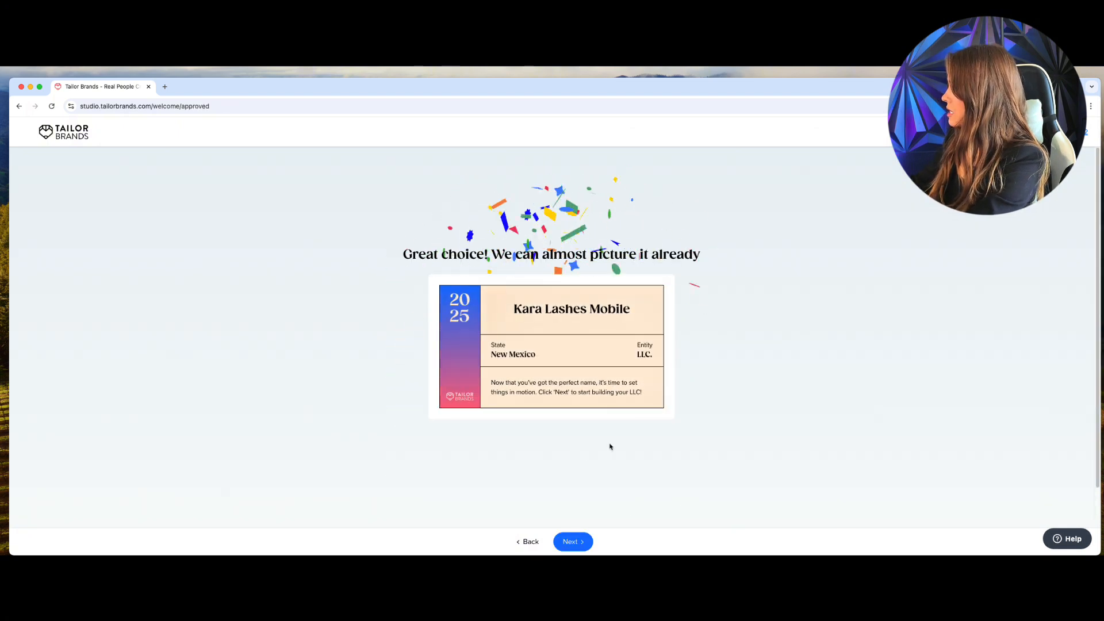
left_click(567, 539)
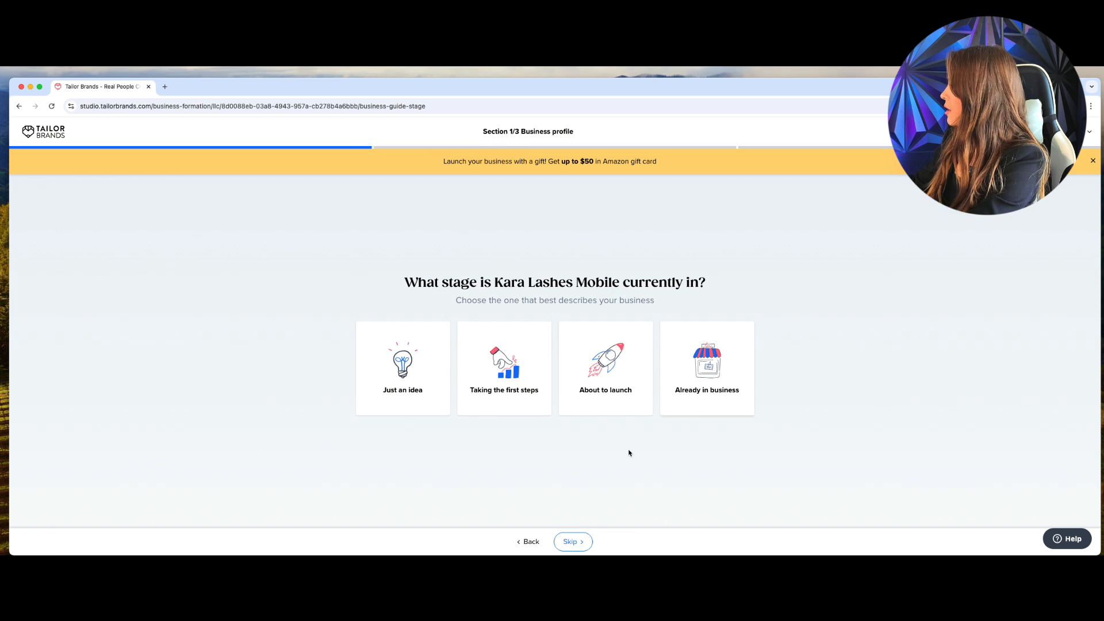
left_click(724, 369)
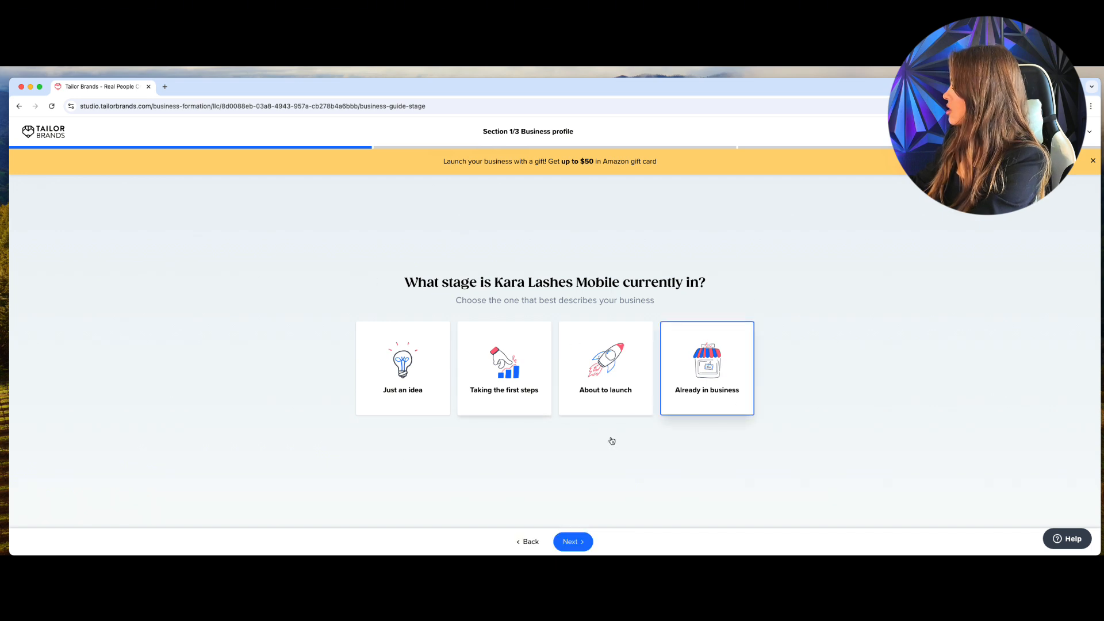
left_click(580, 546)
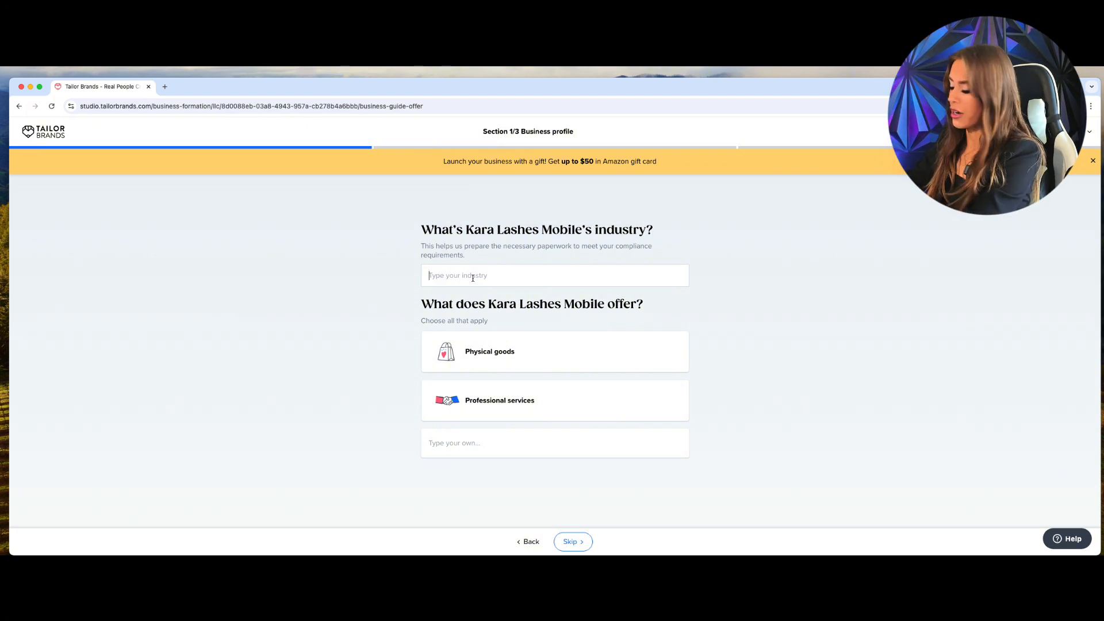
Set the industry to Eyelash Extensions, offering physical goods and professional services.
type("e")
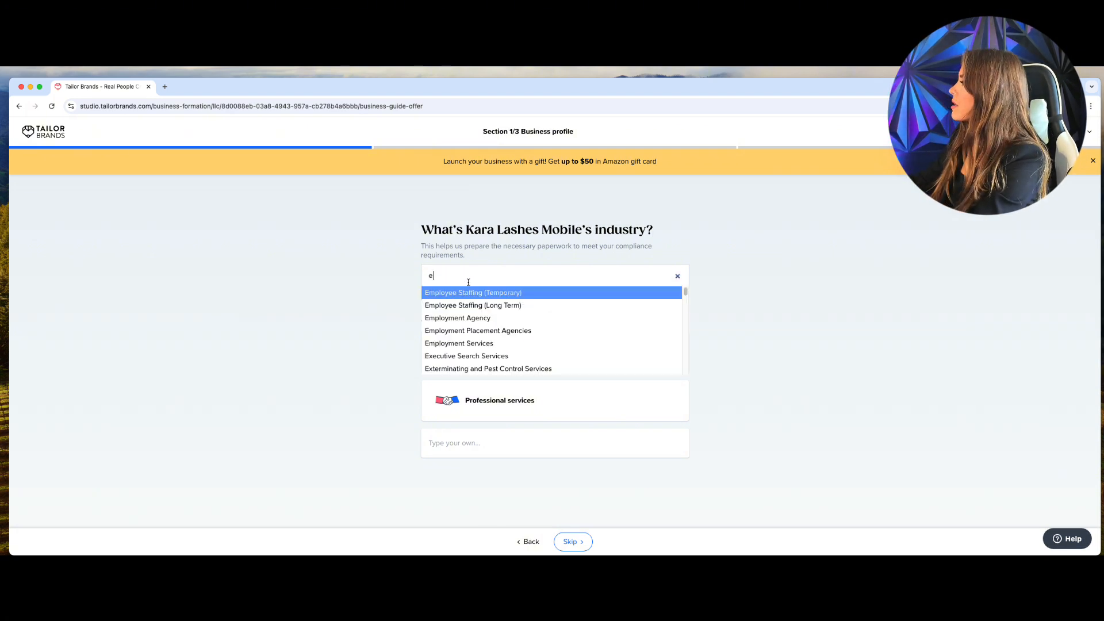
scroll(470, 327, "down", 2)
scroll(470, 326, "up", 5)
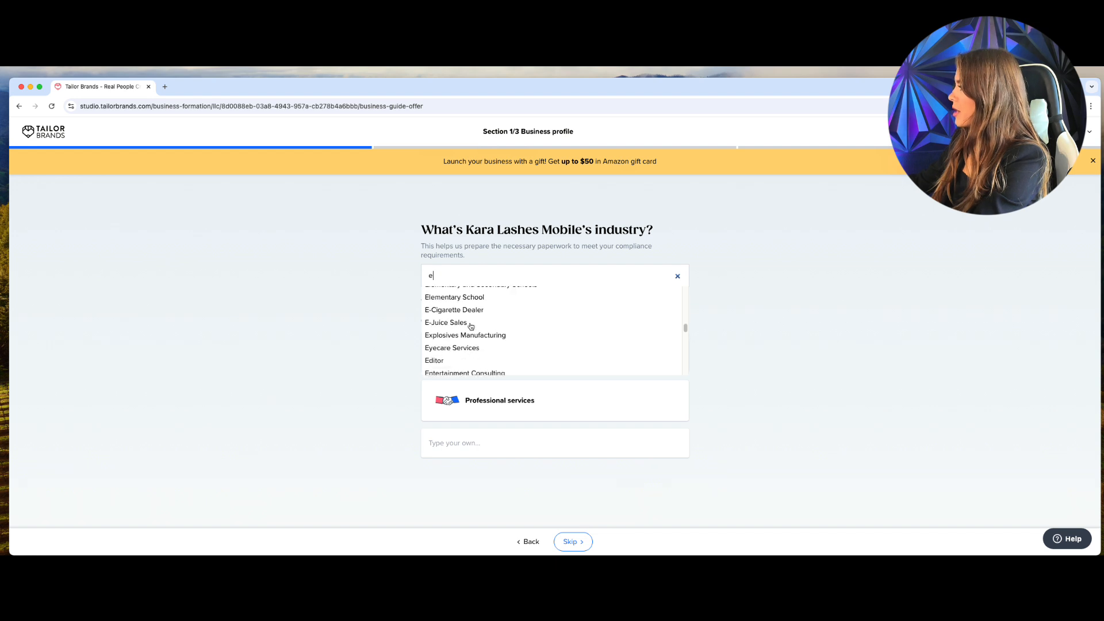
type("y")
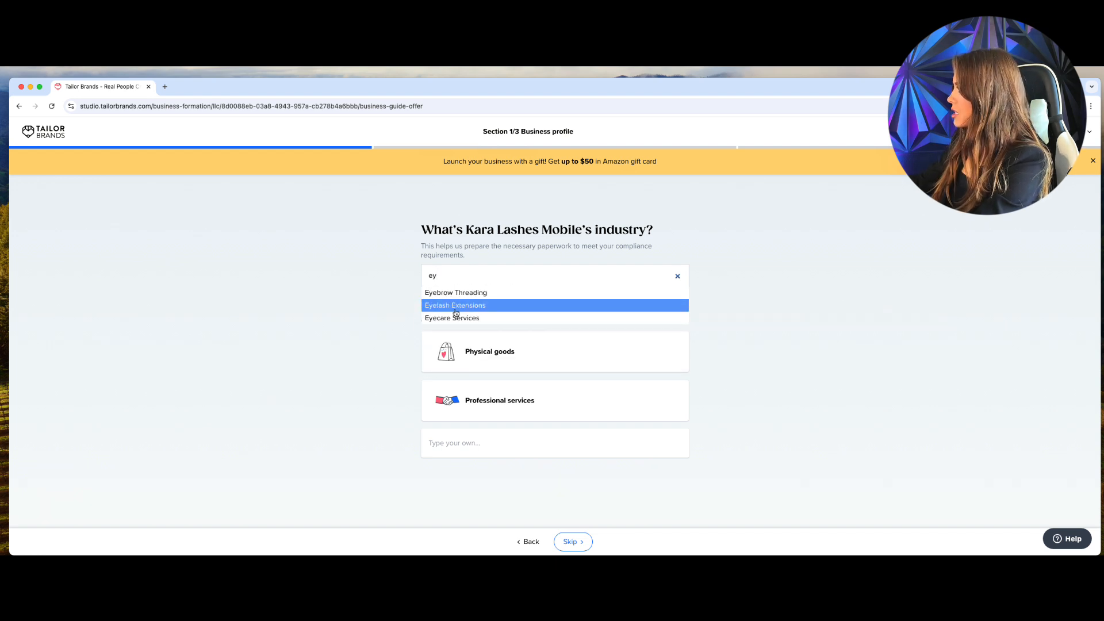
left_click(457, 306)
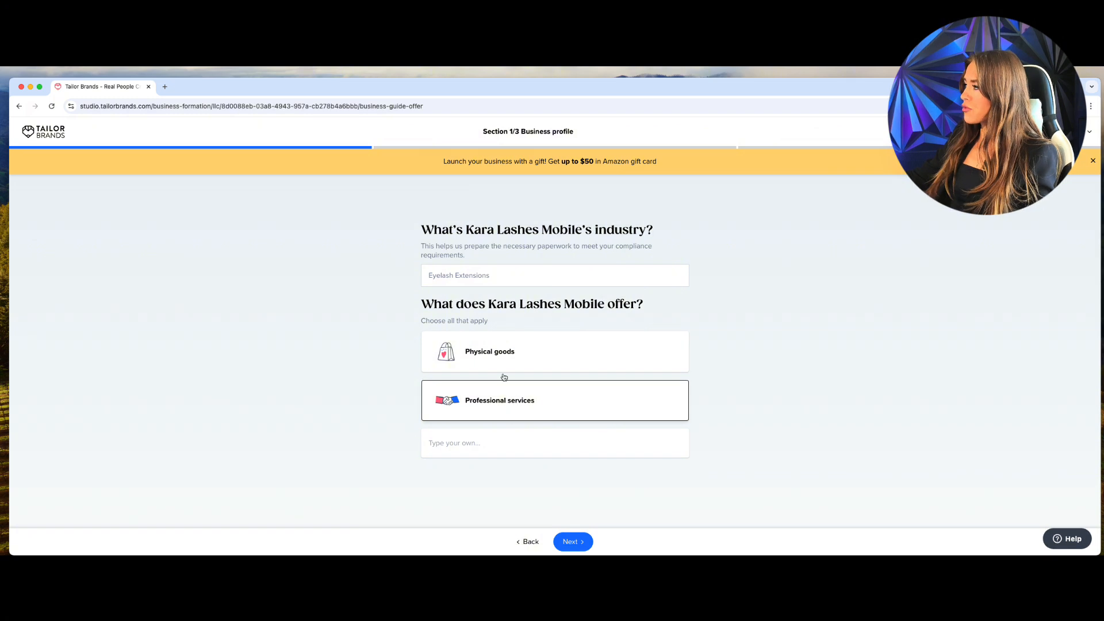
left_click(499, 399)
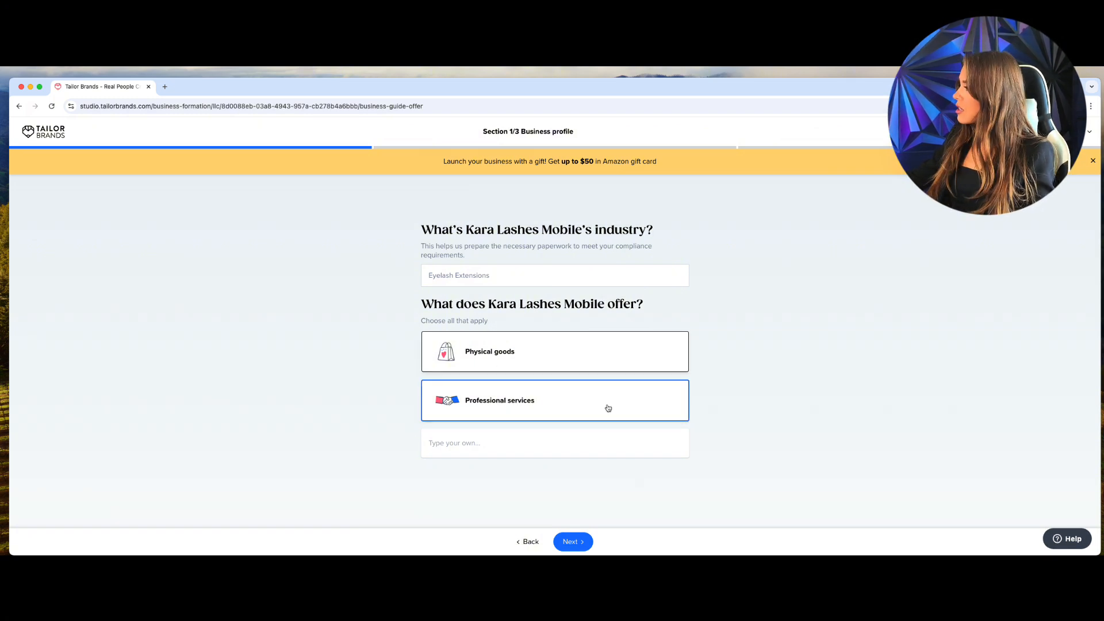
left_click(578, 543)
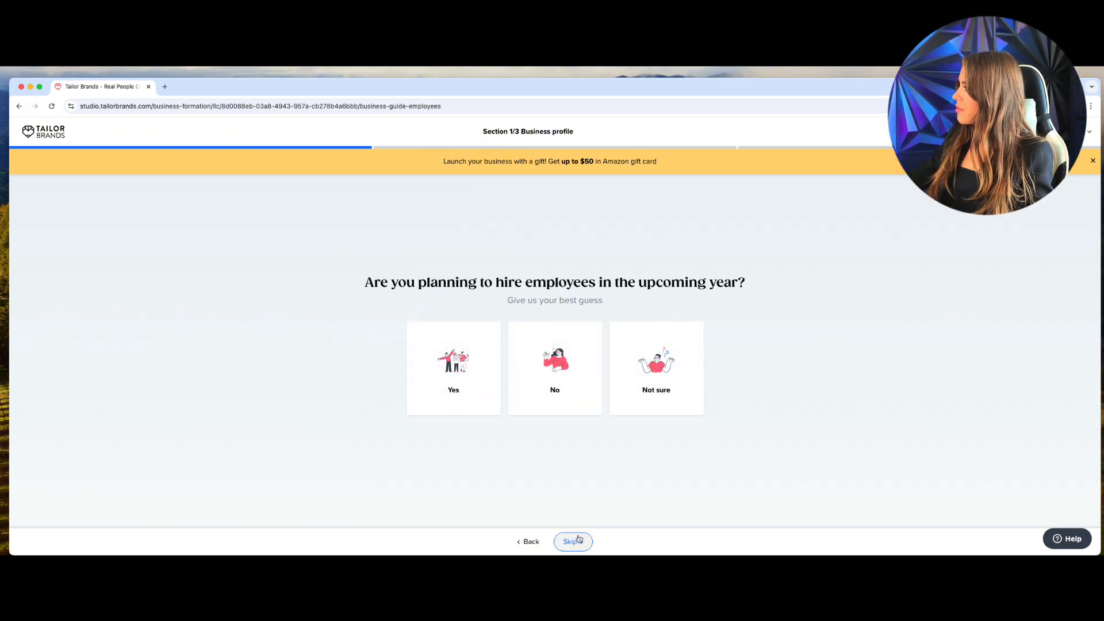
Answer 'Not sure' about hiring and 'I don't know yet' for the income goal.
left_click(667, 381)
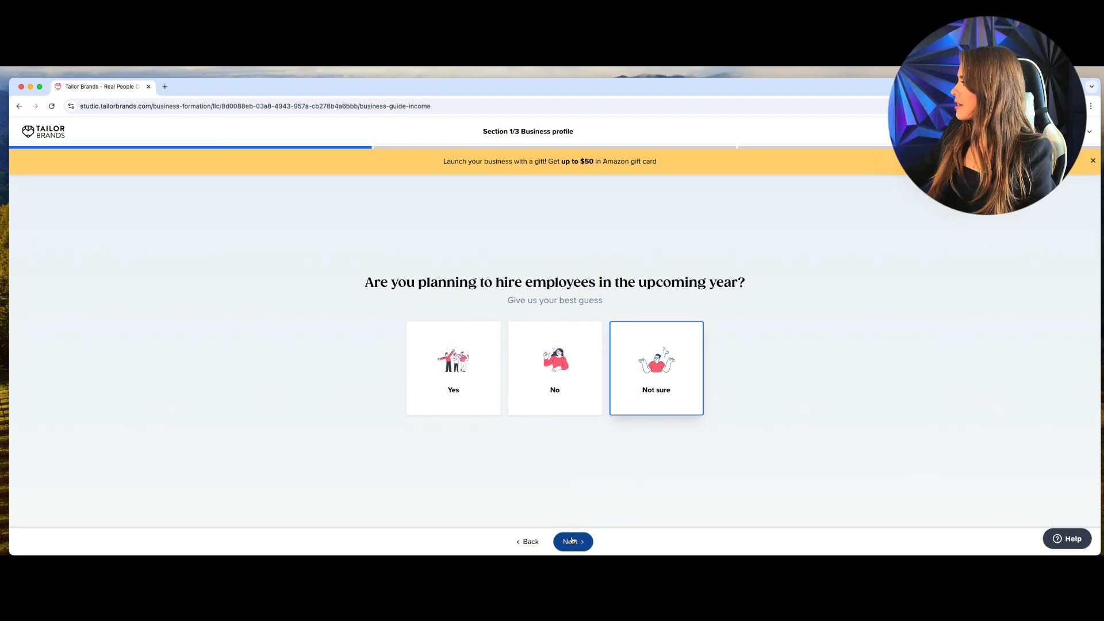
left_click(572, 541)
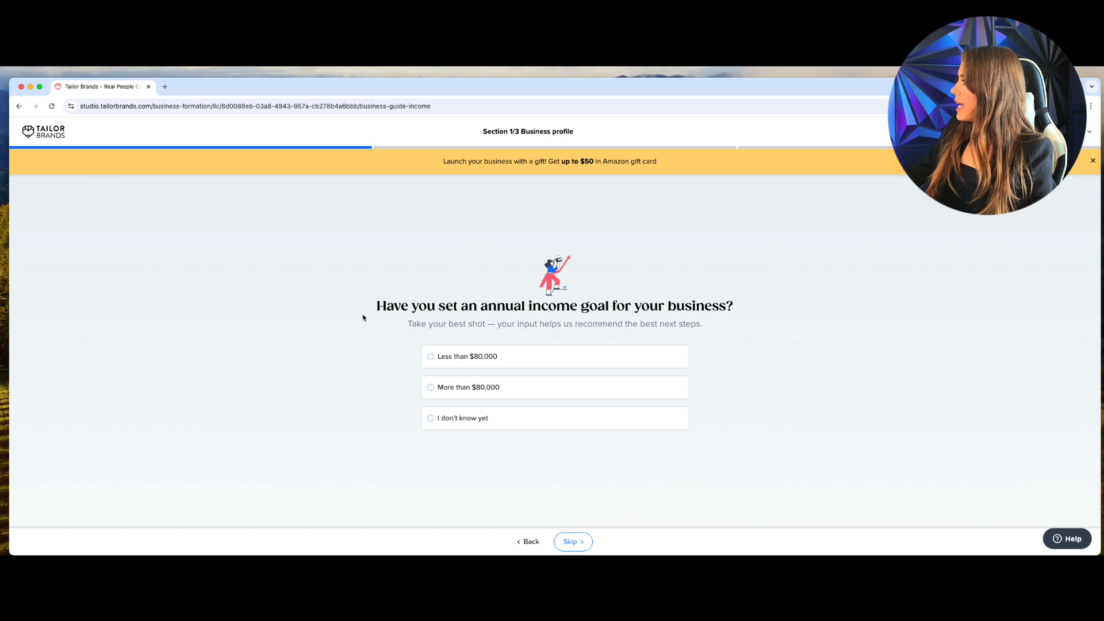
left_click_drag(375, 306, 765, 311)
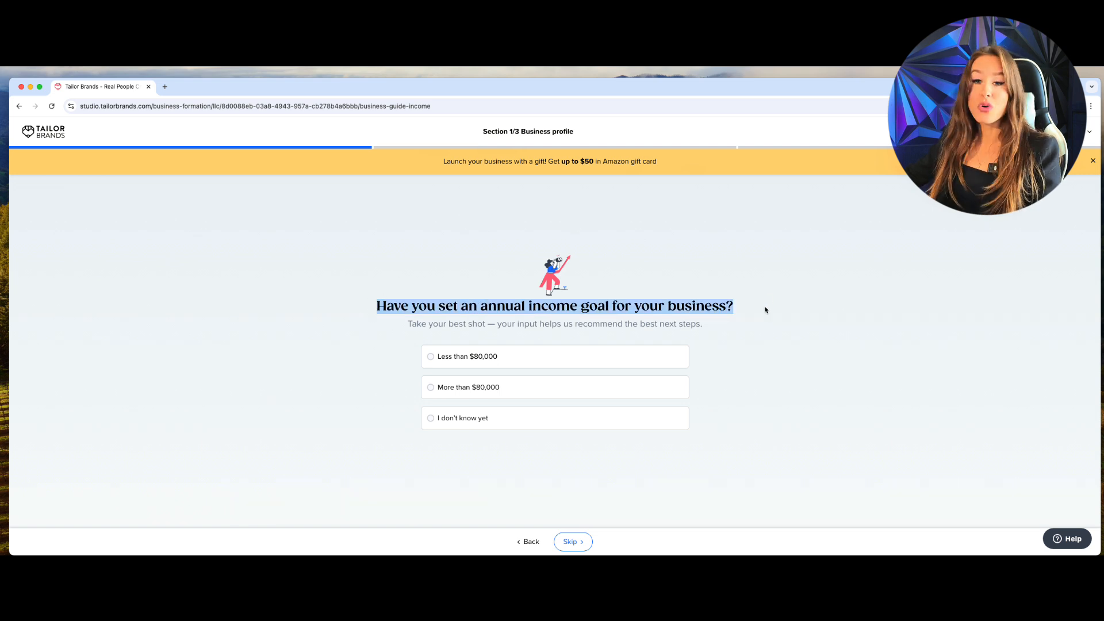
left_click(436, 423)
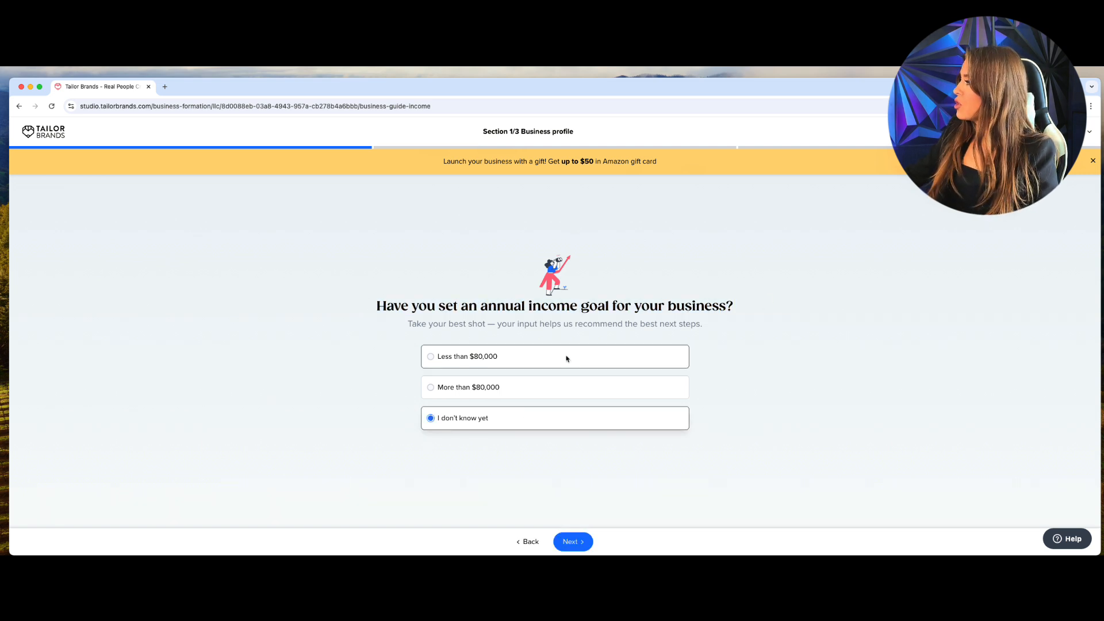
left_click(566, 539)
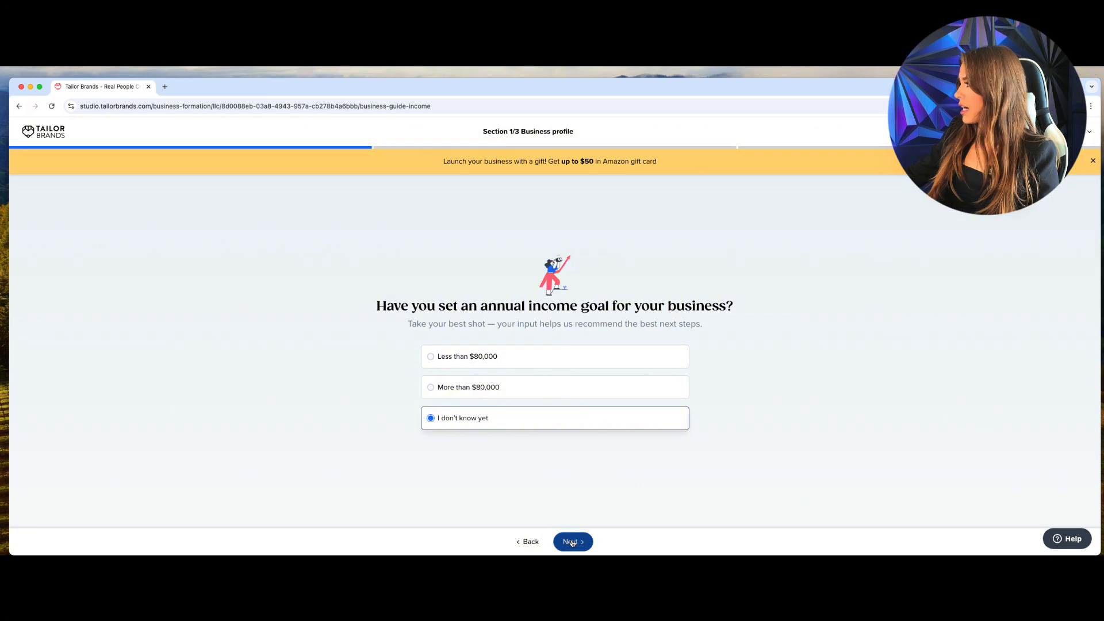
Enter the business postal code and choose Online and On the go as service areas.
left_click(511, 273)
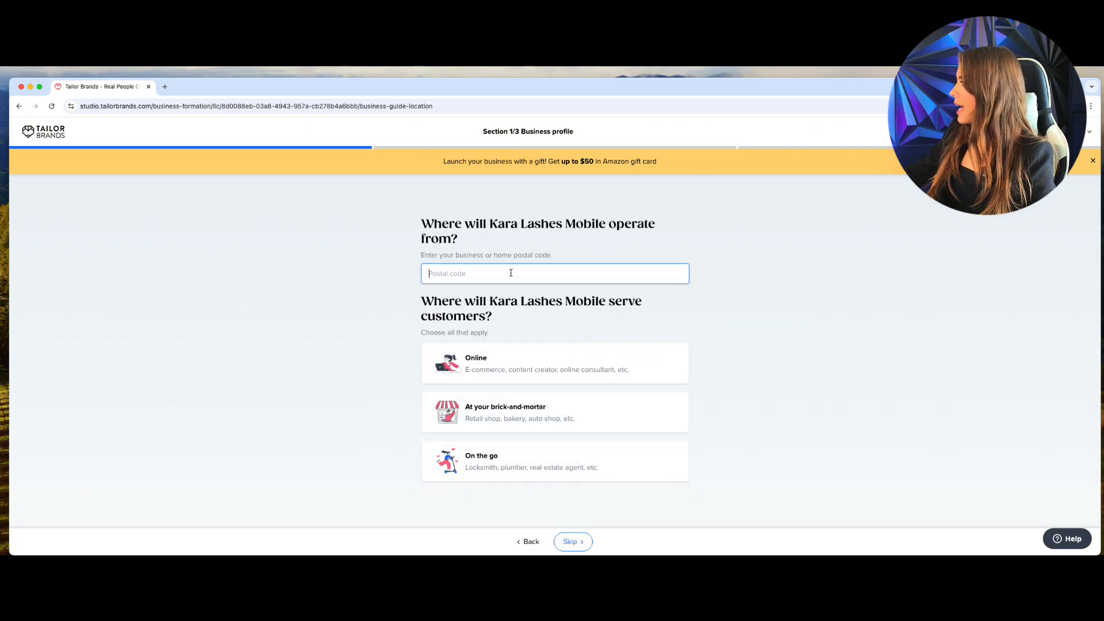
type("33137")
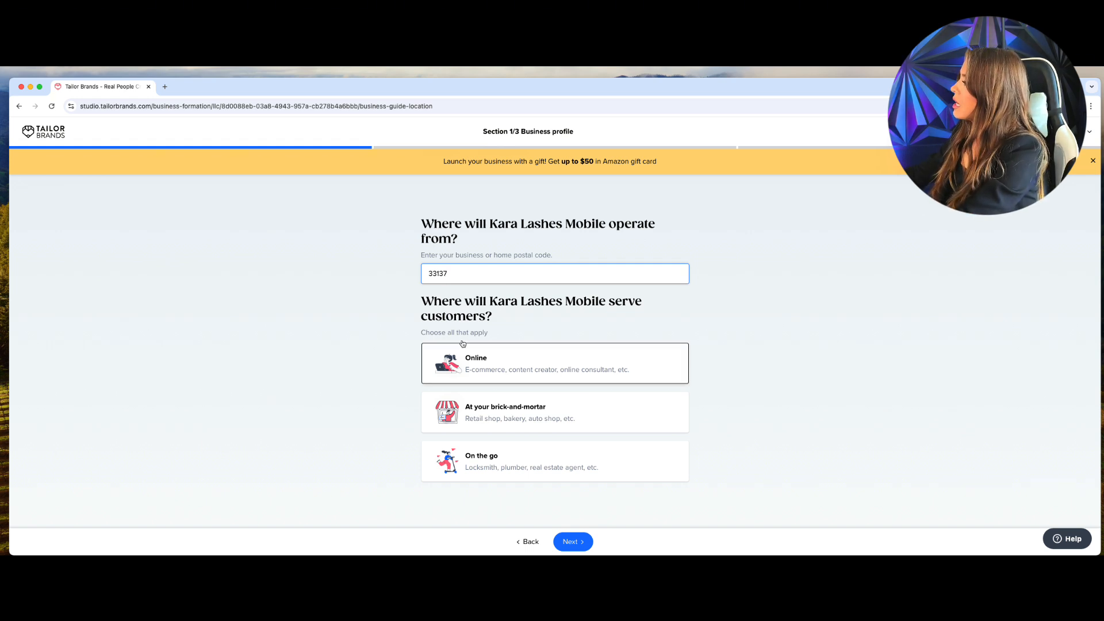
left_click(528, 364)
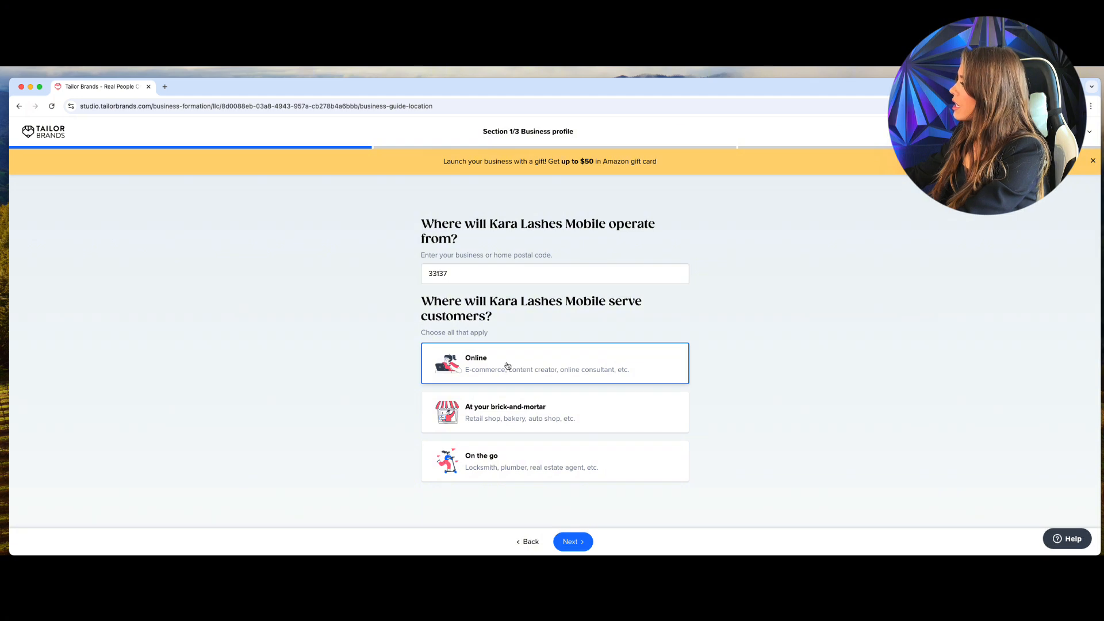
left_click(473, 470)
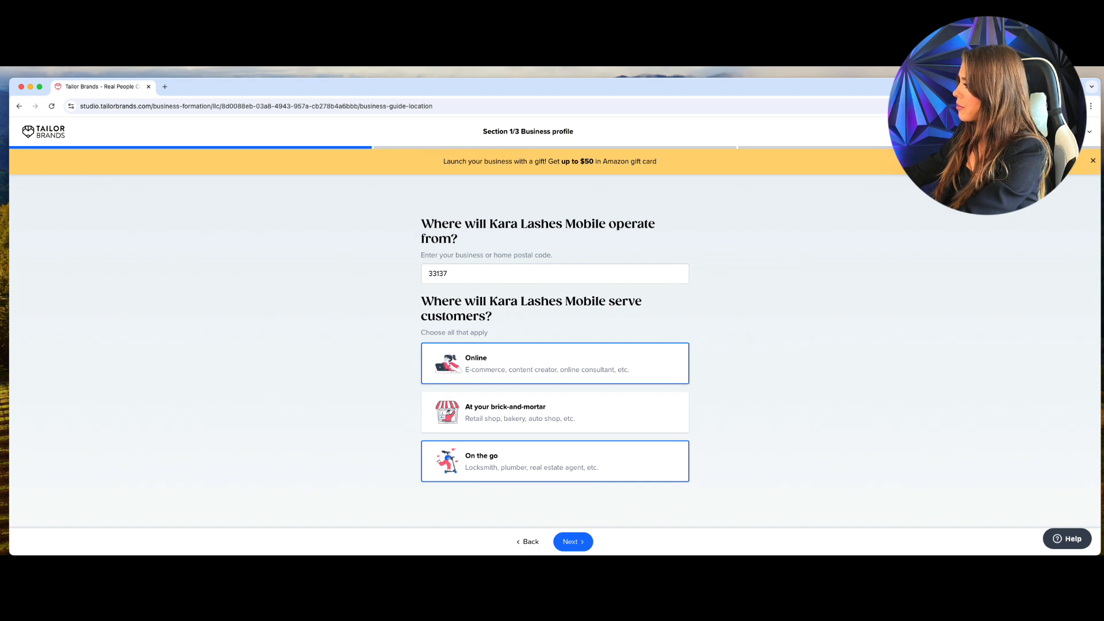
left_click(573, 540)
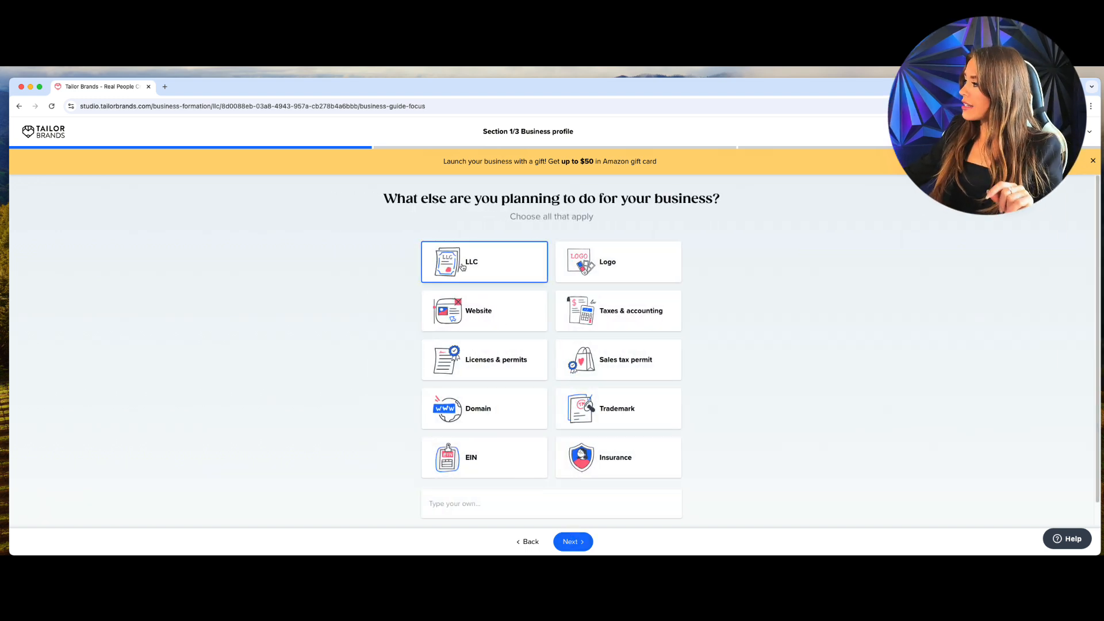
Add EIN alongside LLC as the planned business services.
left_click(503, 452)
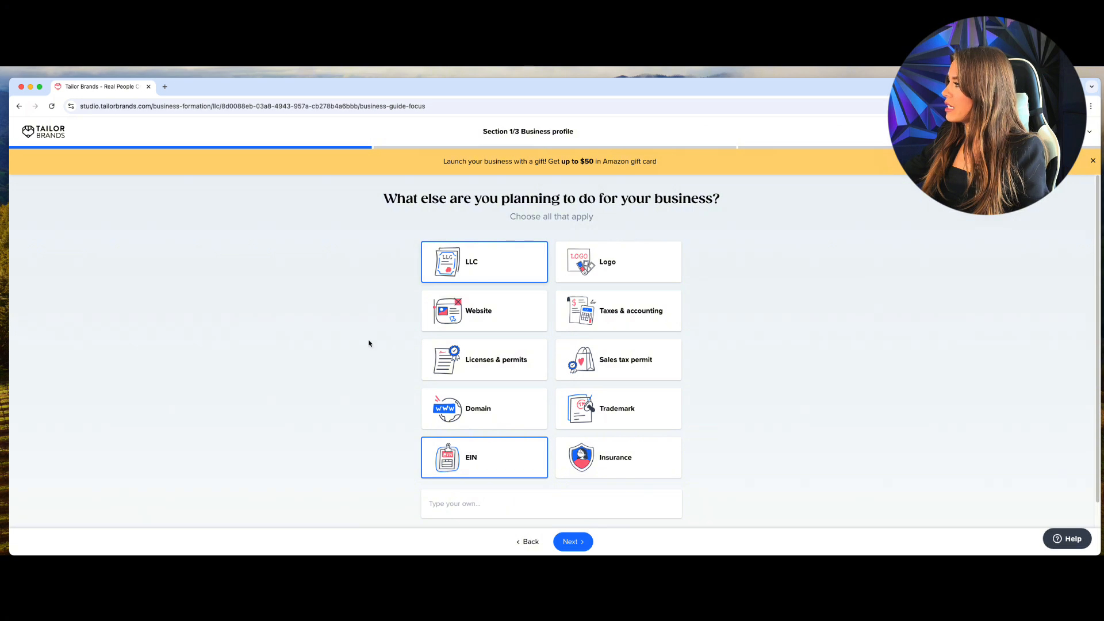
left_click(573, 541)
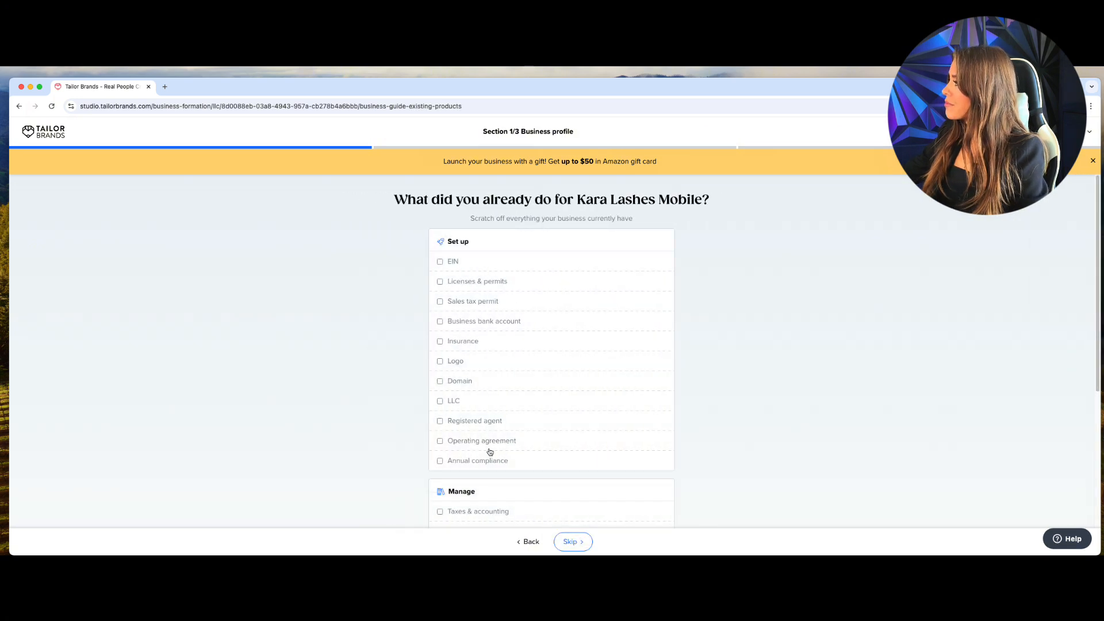
Skip the completed-tasks checklist and pick YouTube as how Tailor Brands was found.
scroll(490, 391, "down", 5)
left_click(572, 541)
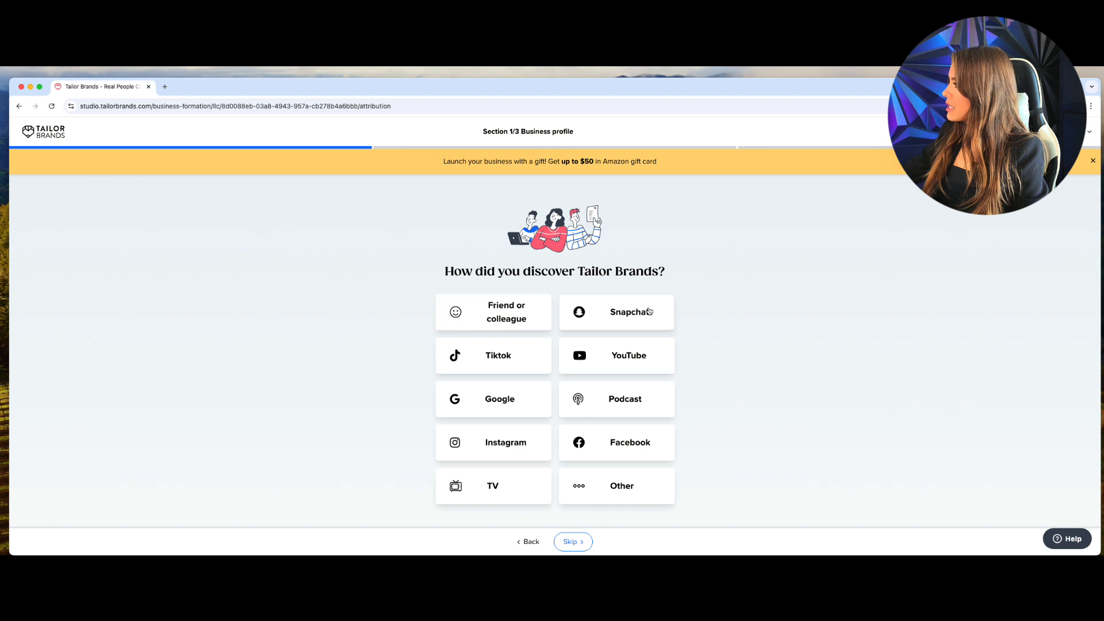
left_click(635, 354)
left_click(574, 542)
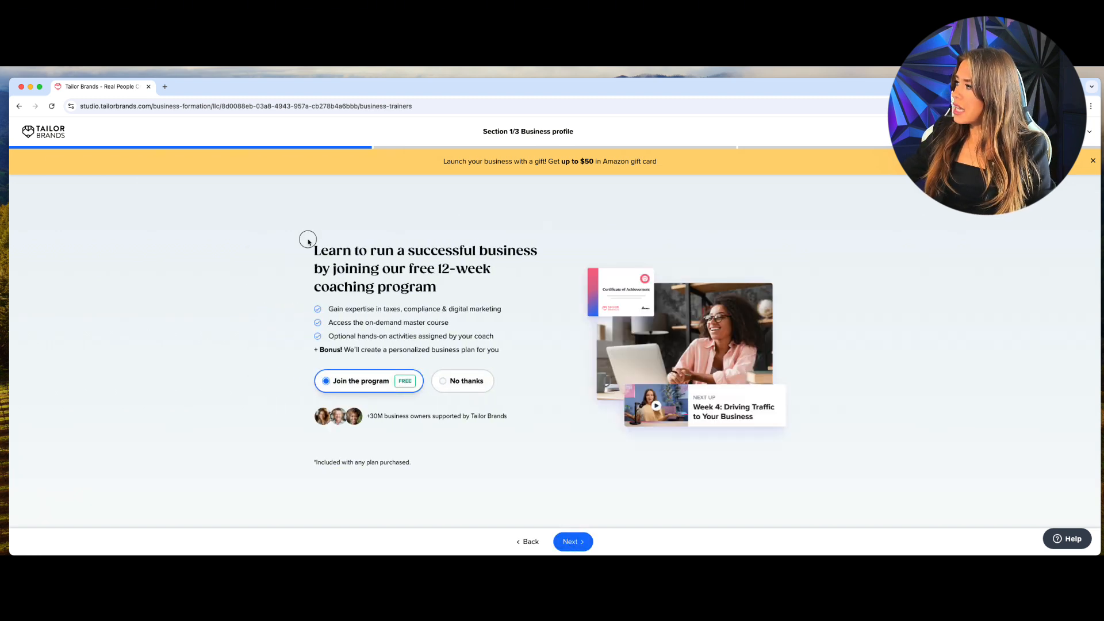
Keep the free 12-week coaching program and proceed to the contact form.
left_click_drag(305, 239, 493, 294)
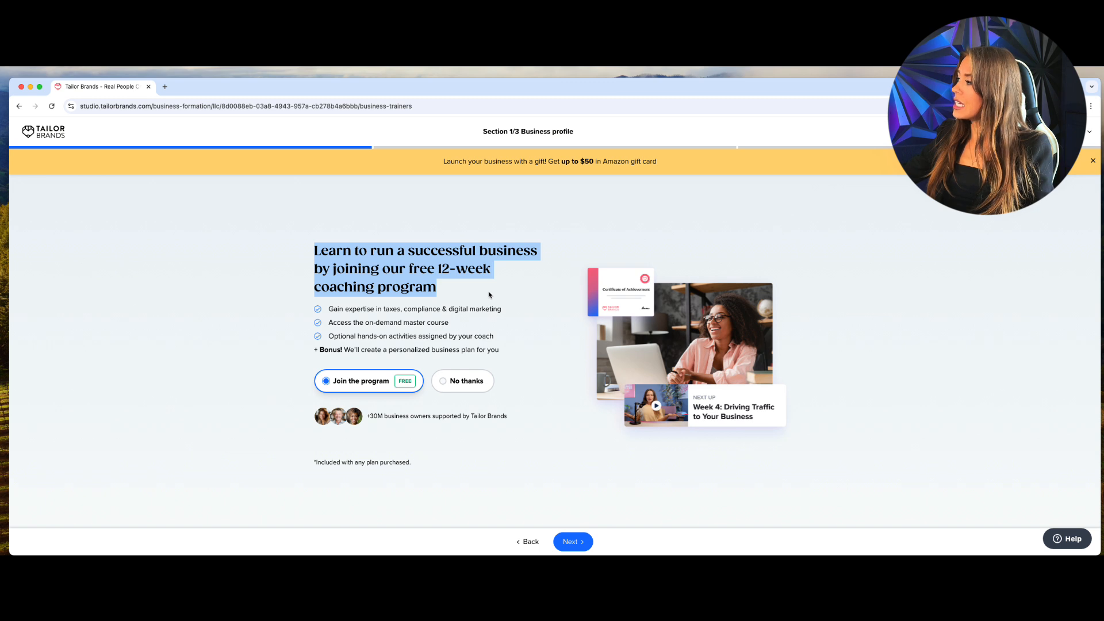
left_click(569, 546)
left_click(487, 394)
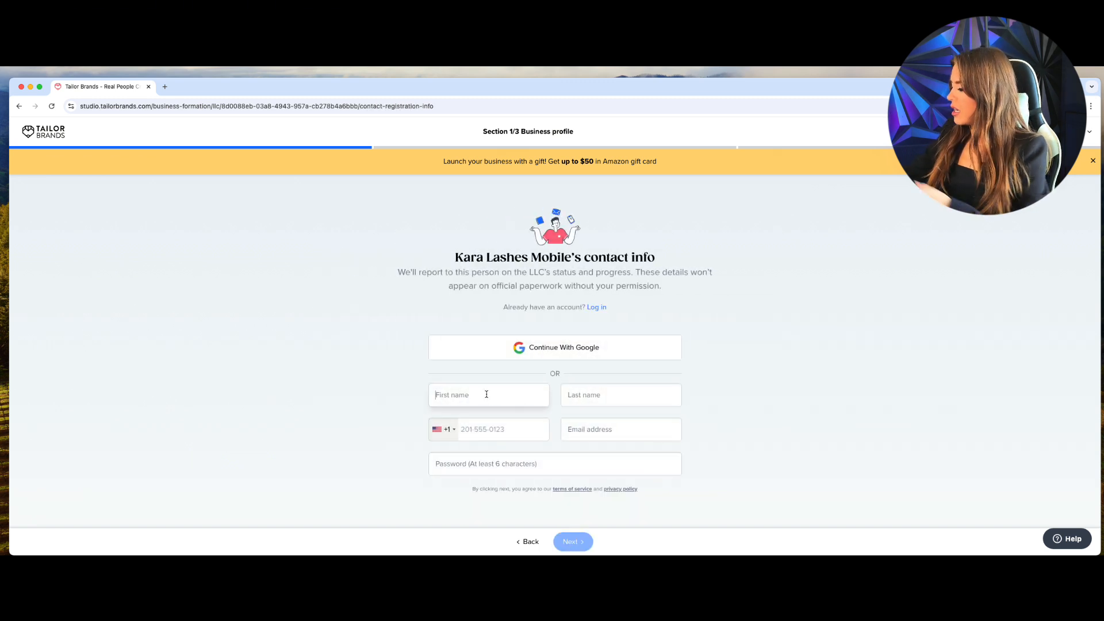
Enter the contact's first name, last name and phone number.
type("Kara")
key("BackSpace")
key("BackSpace")
key("BackSpace")
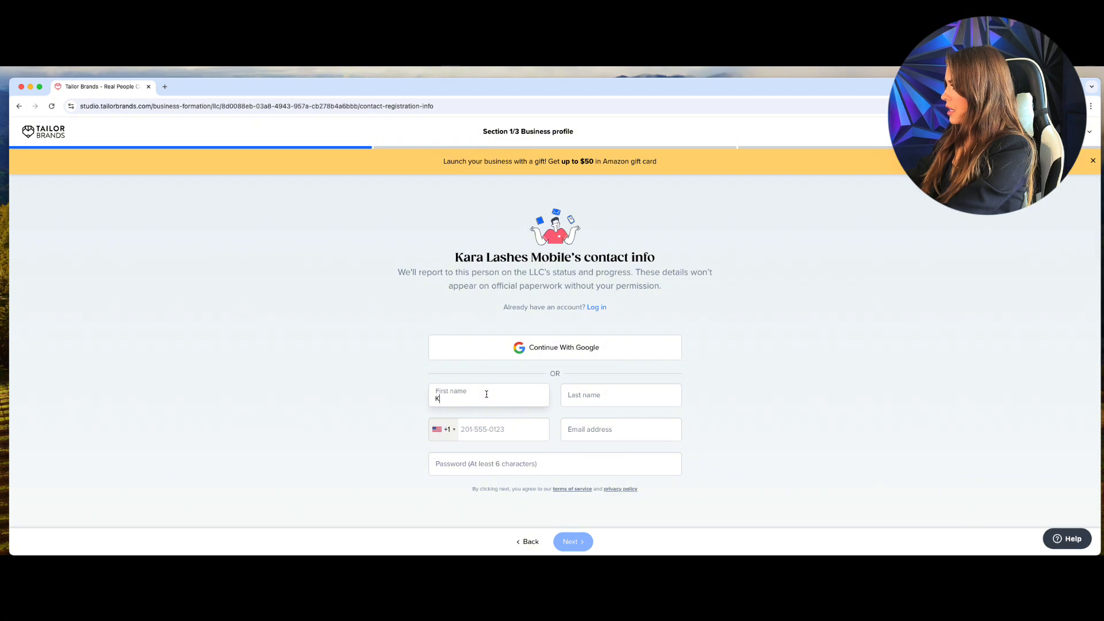
key("Tab")
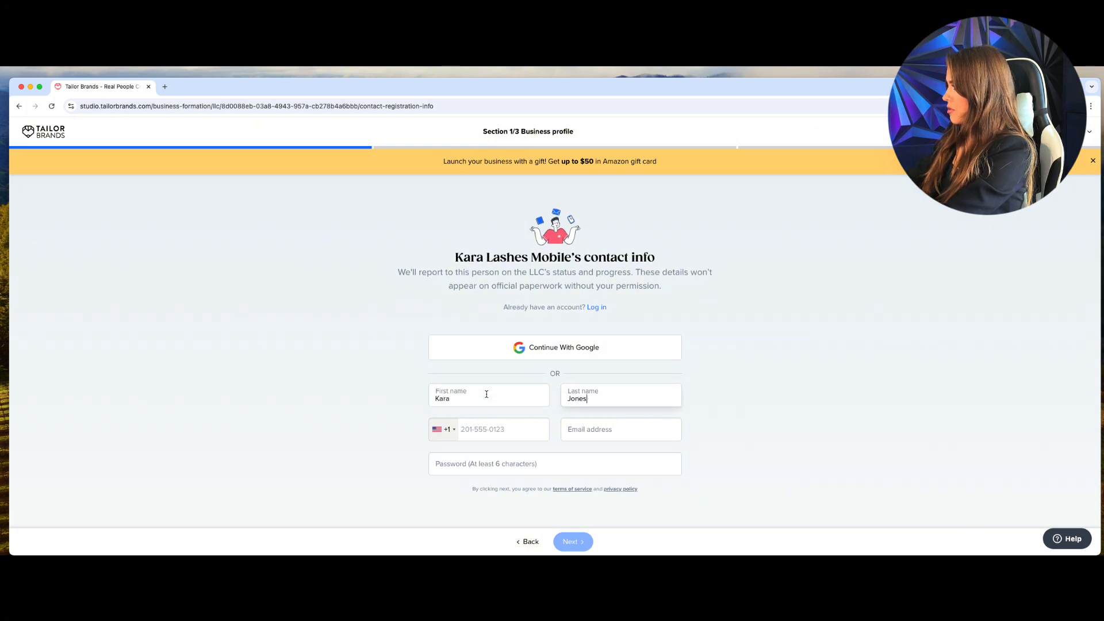
key("Tab")
key("Tab")
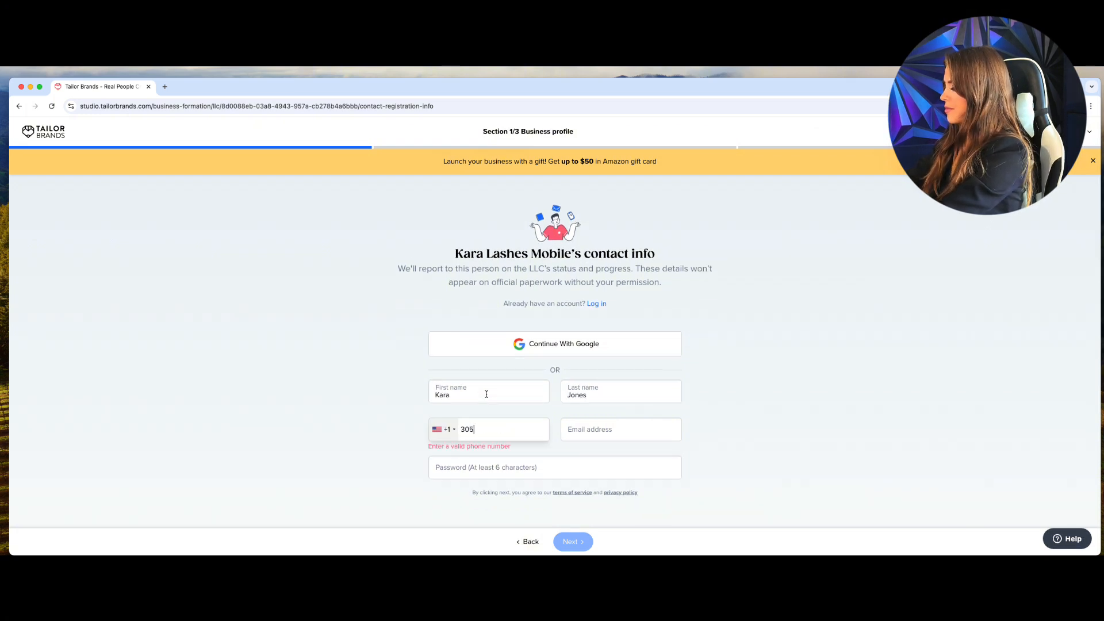
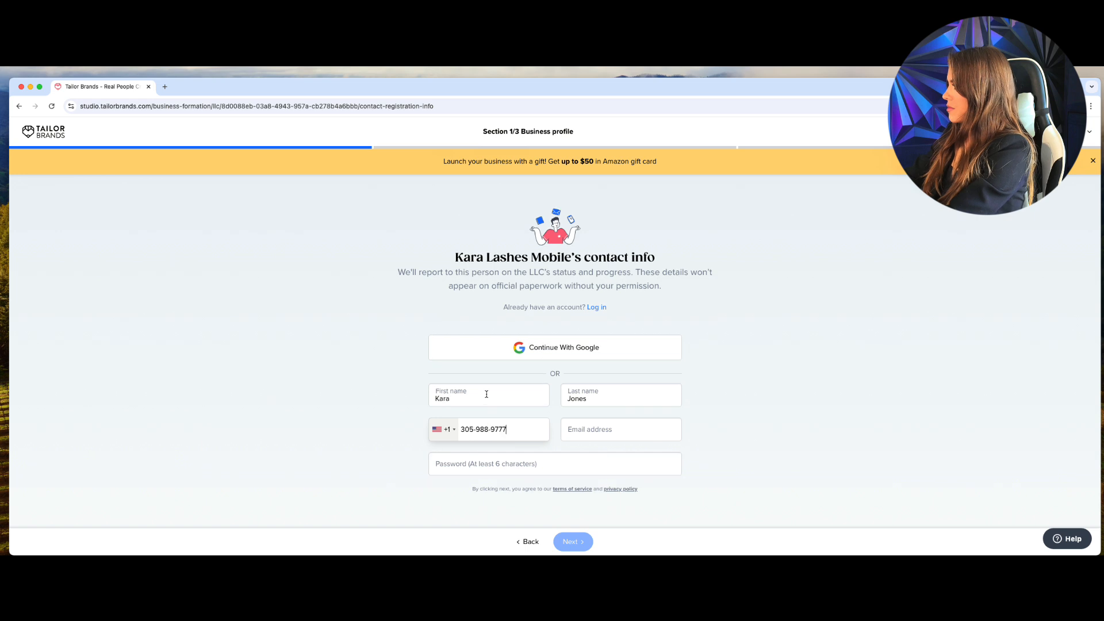
Add the contact's e-mail address and an account password, then submit the form.
key("Tab")
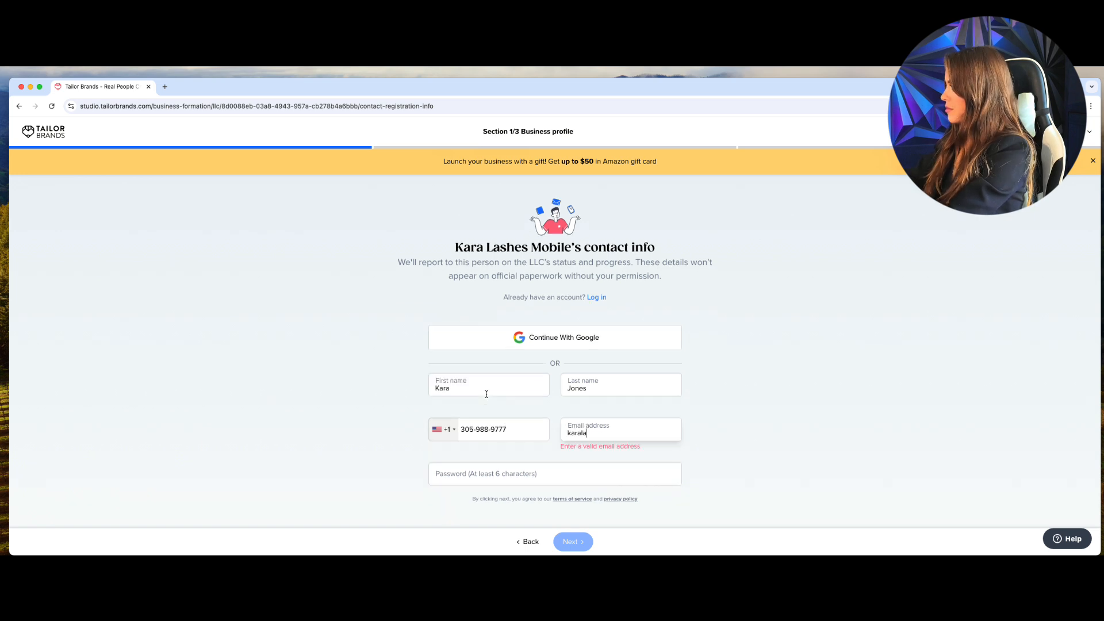
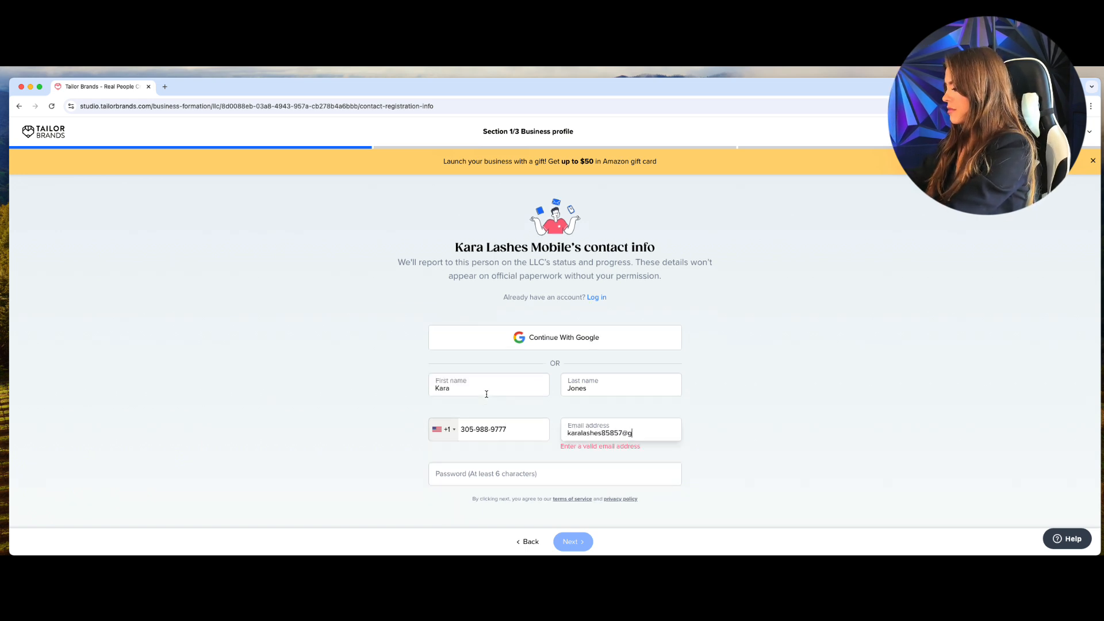
key("Tab")
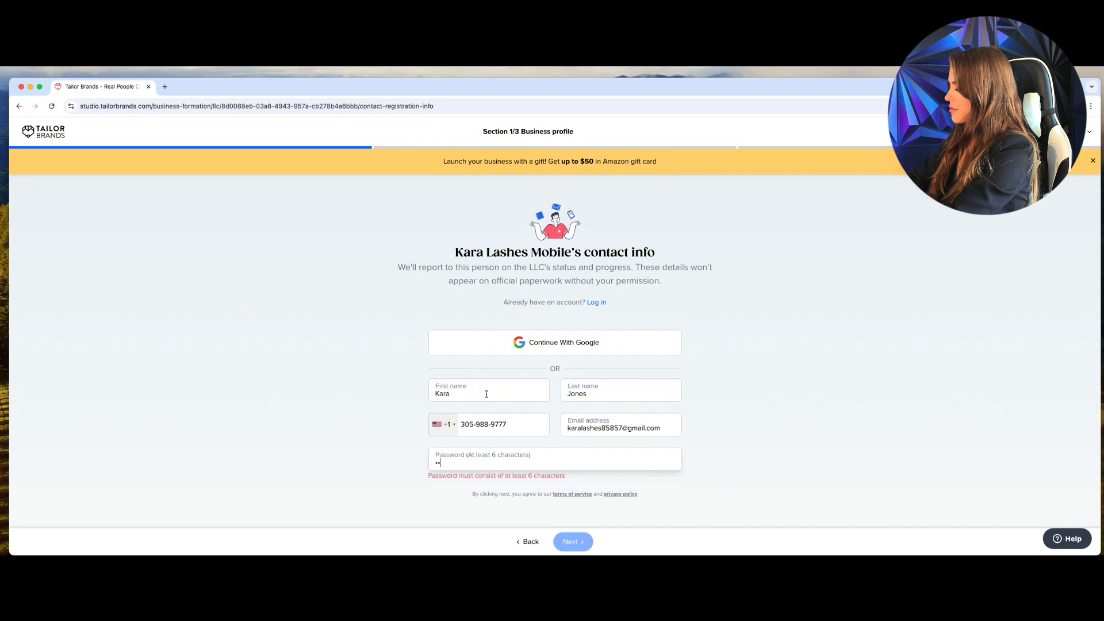
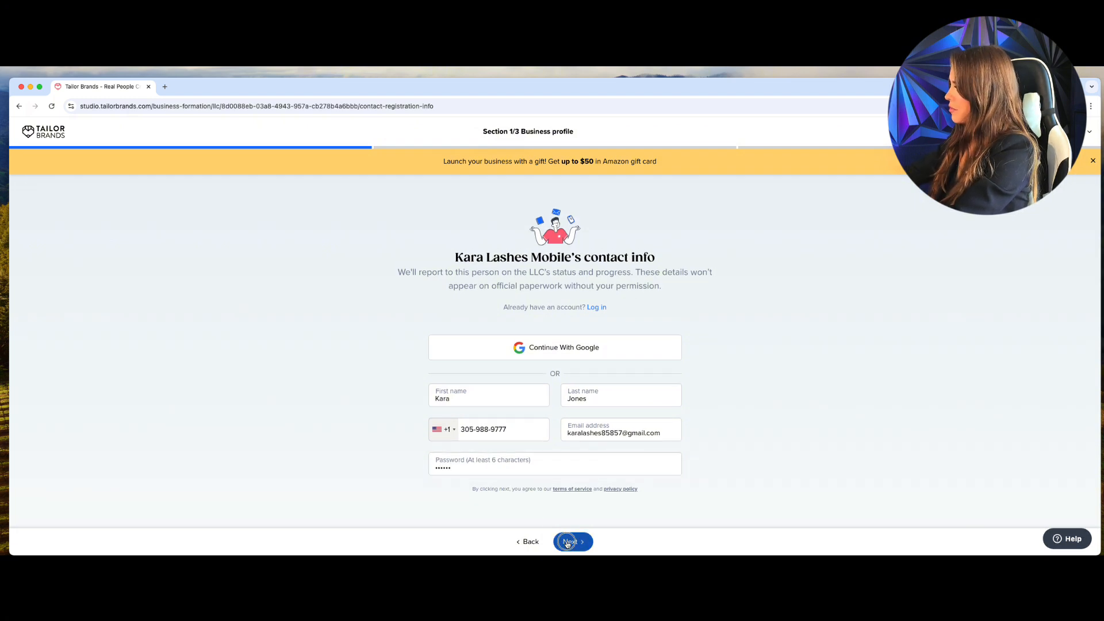
left_click(569, 542)
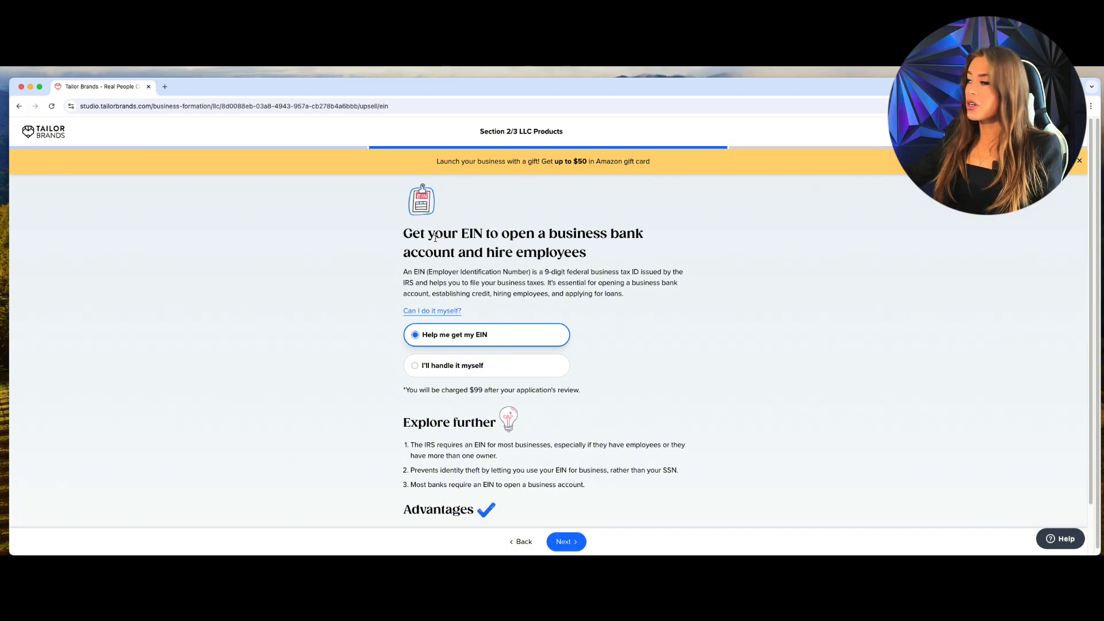
Keep the $99 'Help me get my EIN' option selected and continue.
left_click(436, 368)
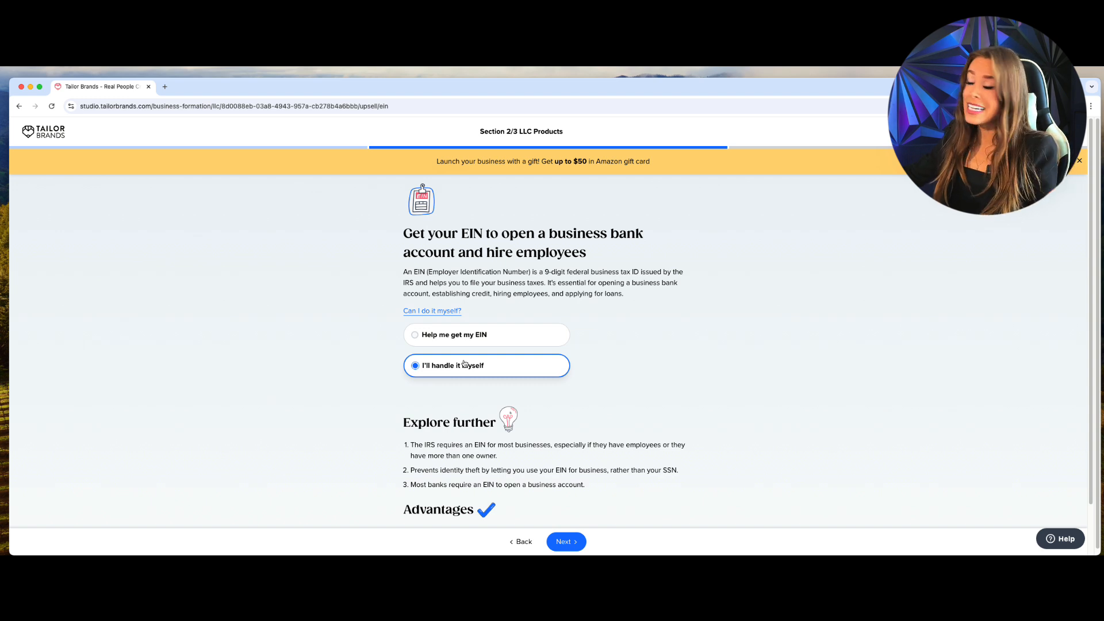
left_click(463, 344)
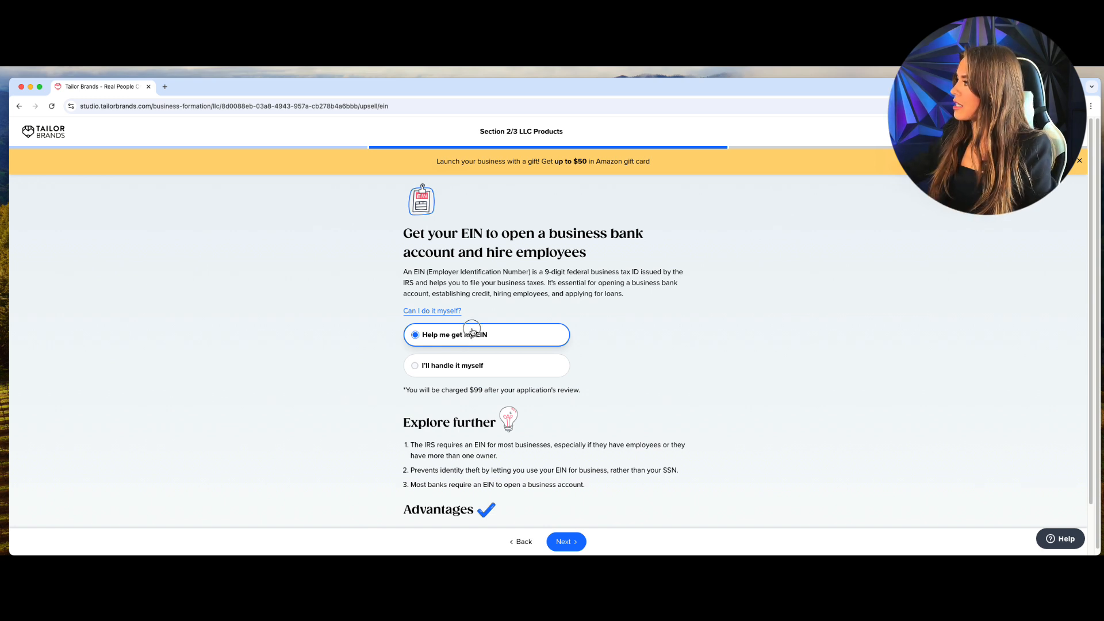
left_click(568, 545)
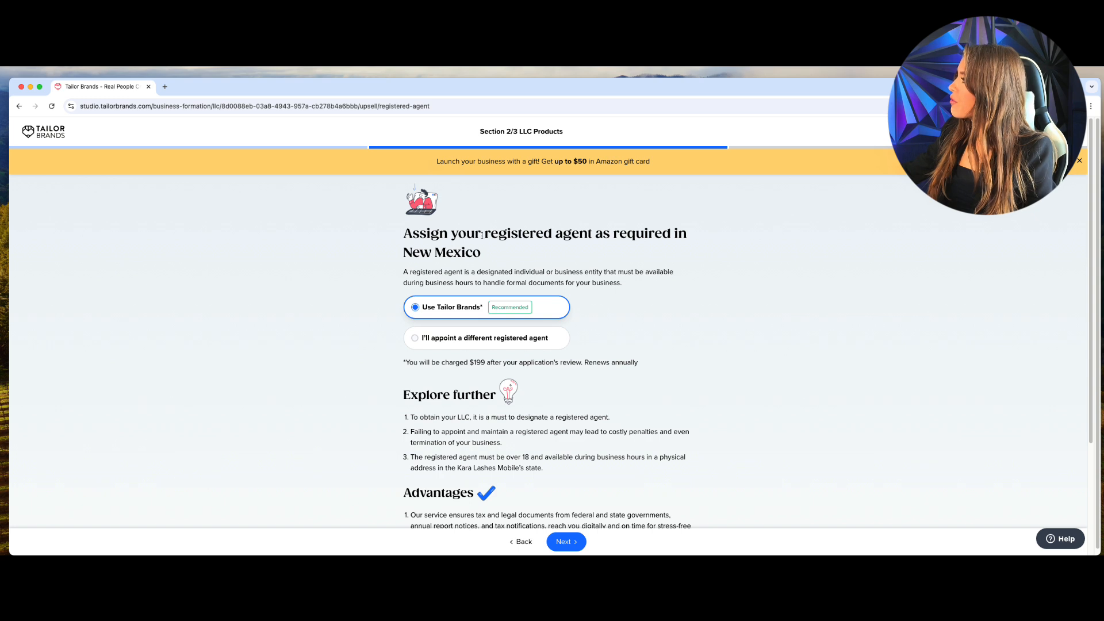
Choose to appoint a different registered agent instead of the $199 service, confirming Yes.
left_click_drag(481, 235, 598, 231)
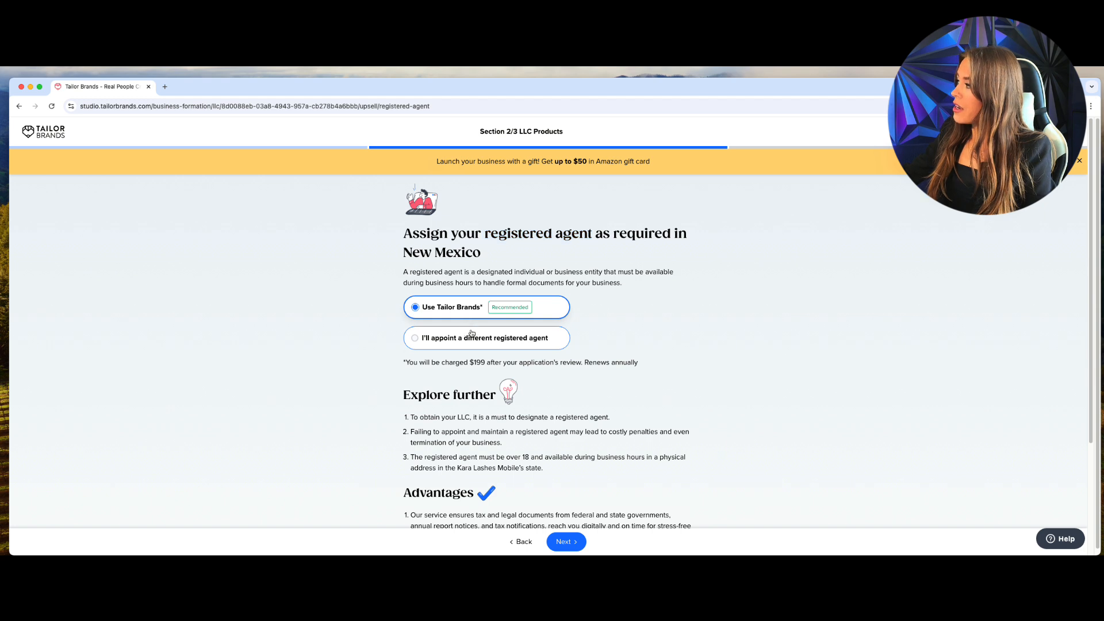
left_click(472, 334)
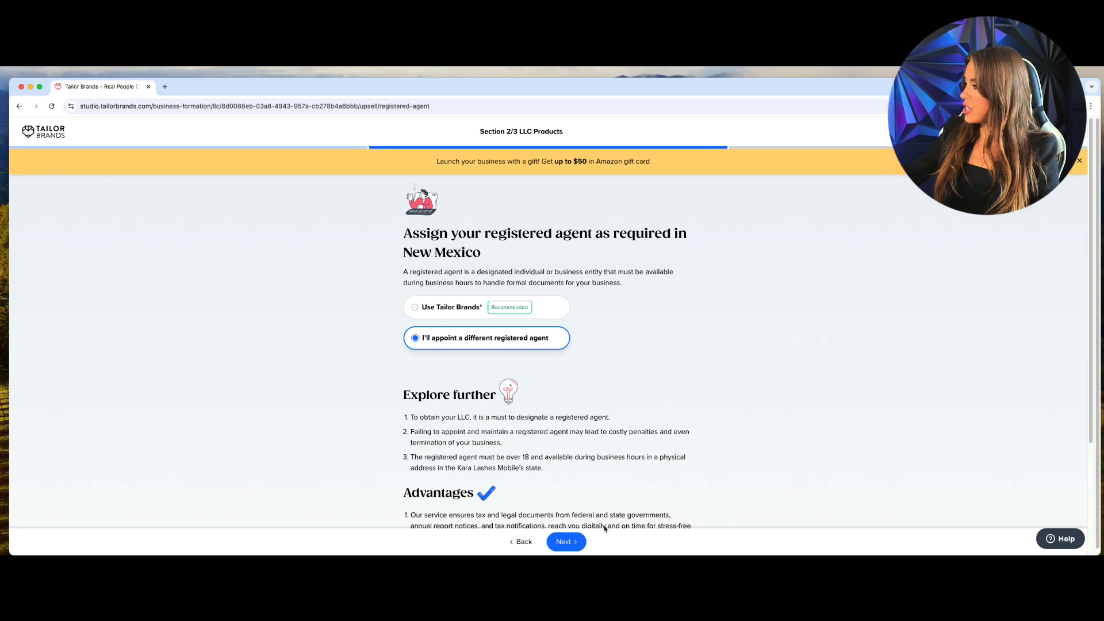
left_click(566, 542)
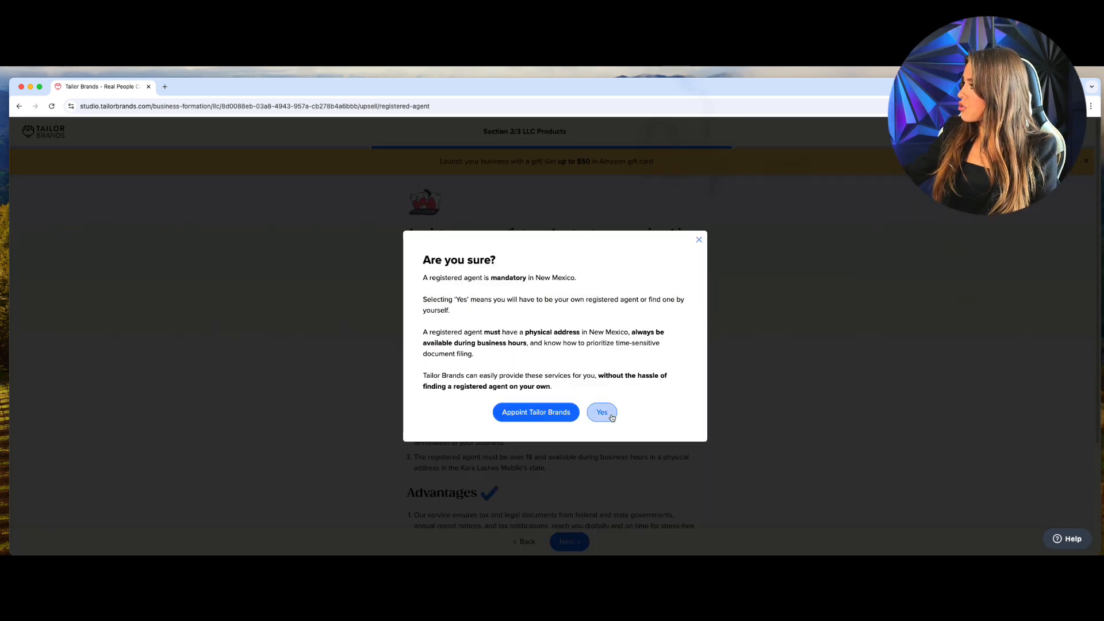
left_click(601, 411)
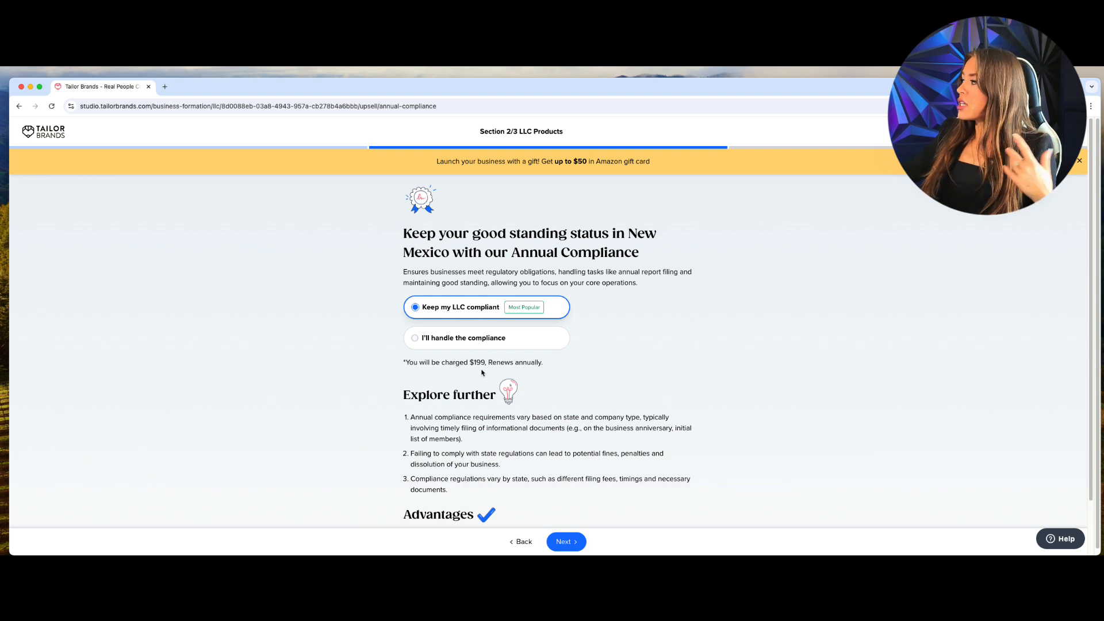
Decline the $199 annual compliance service and the Branding Toolkit.
left_click_drag(484, 365, 470, 364)
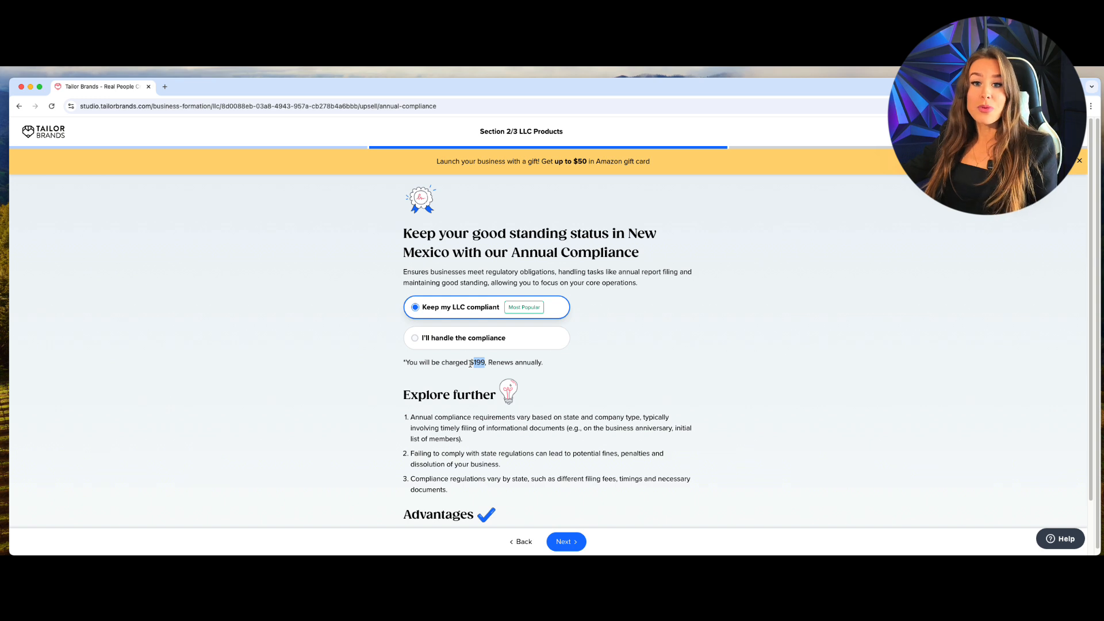
left_click(462, 342)
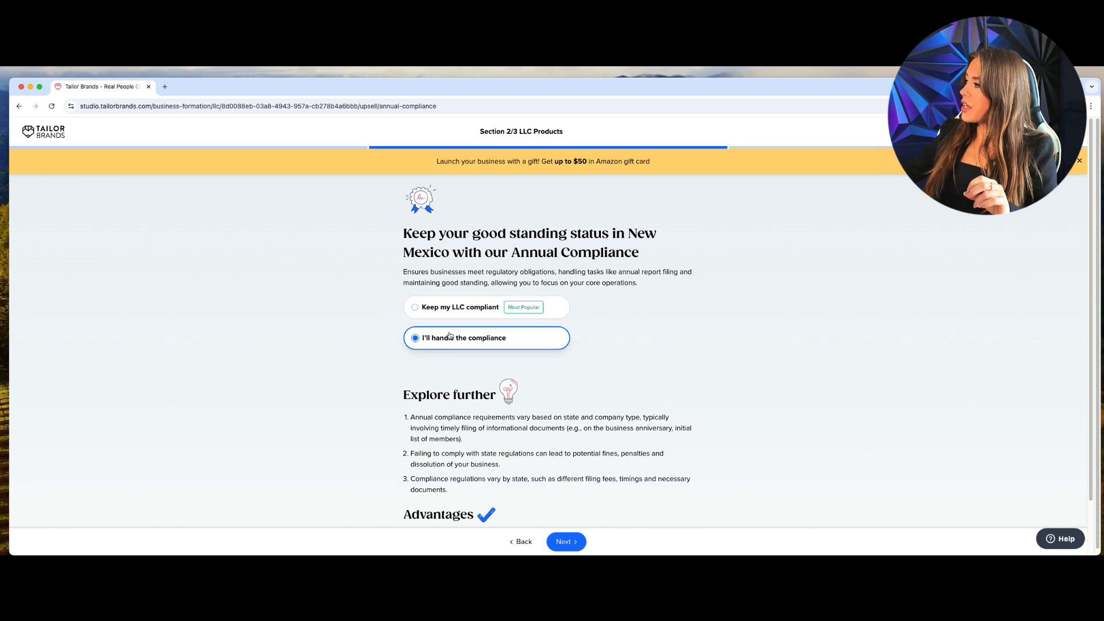
left_click(566, 543)
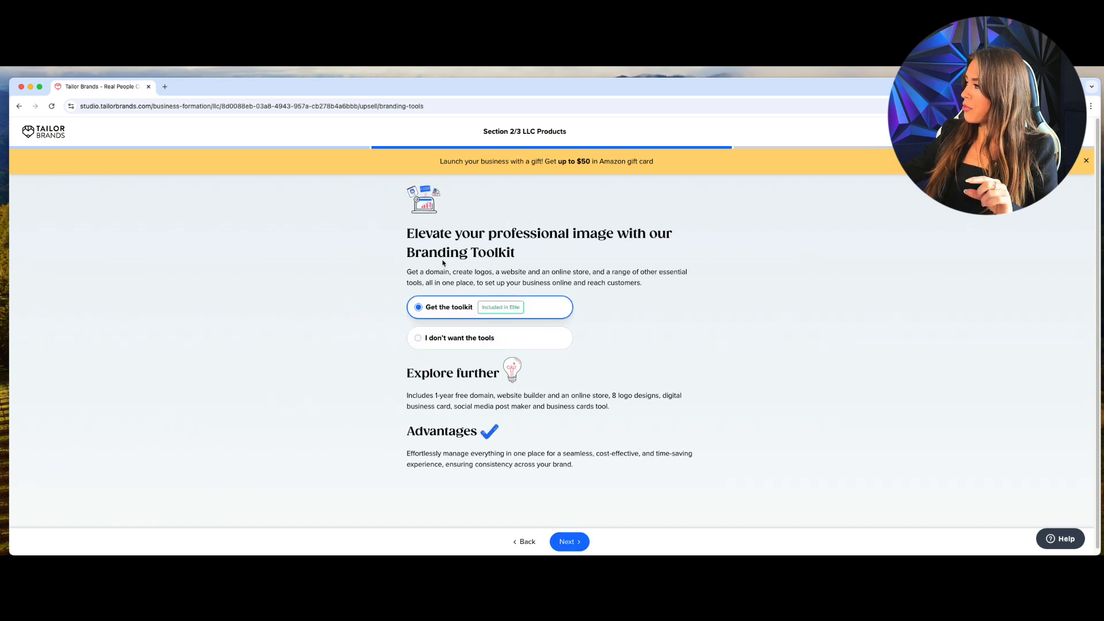
left_click(424, 335)
left_click(568, 541)
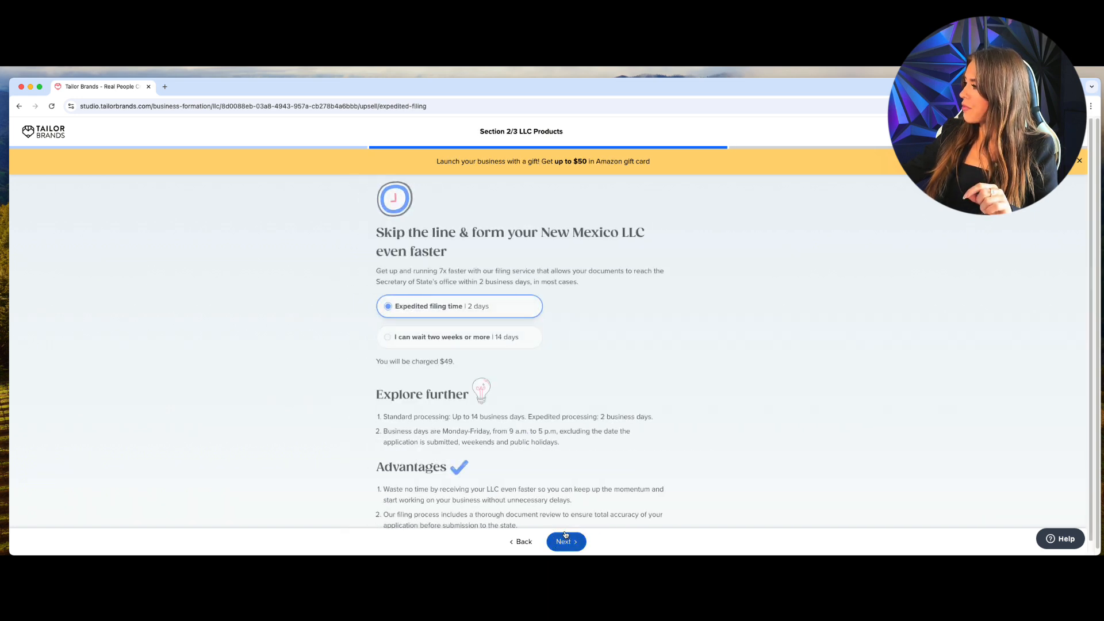
Keep 2-day expedited filing for $49.
left_click_drag(484, 358, 466, 361)
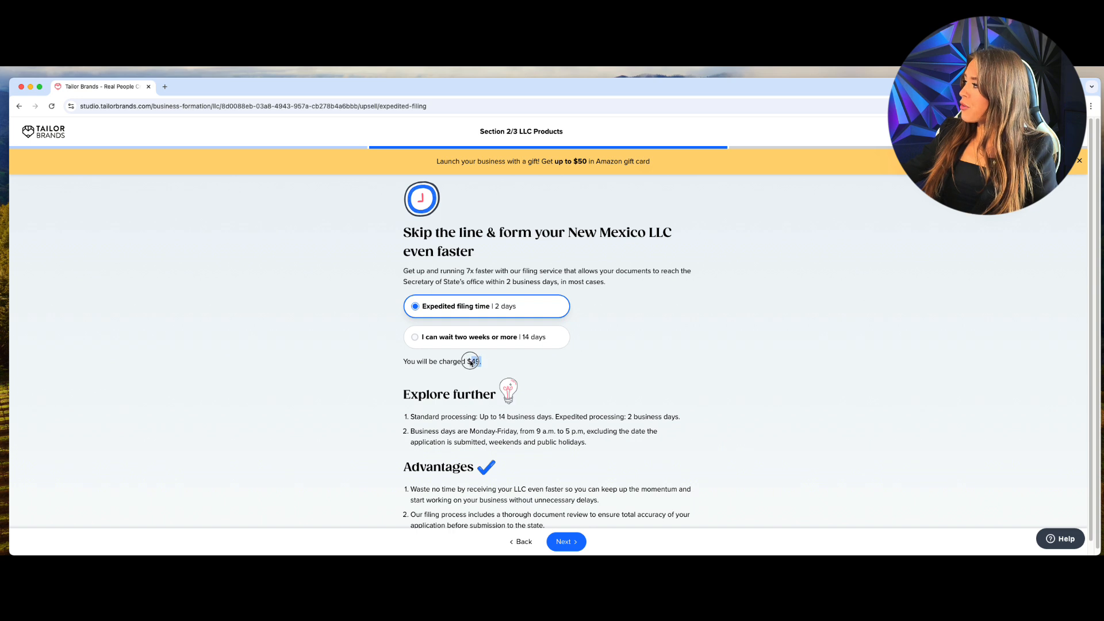
left_click(446, 308)
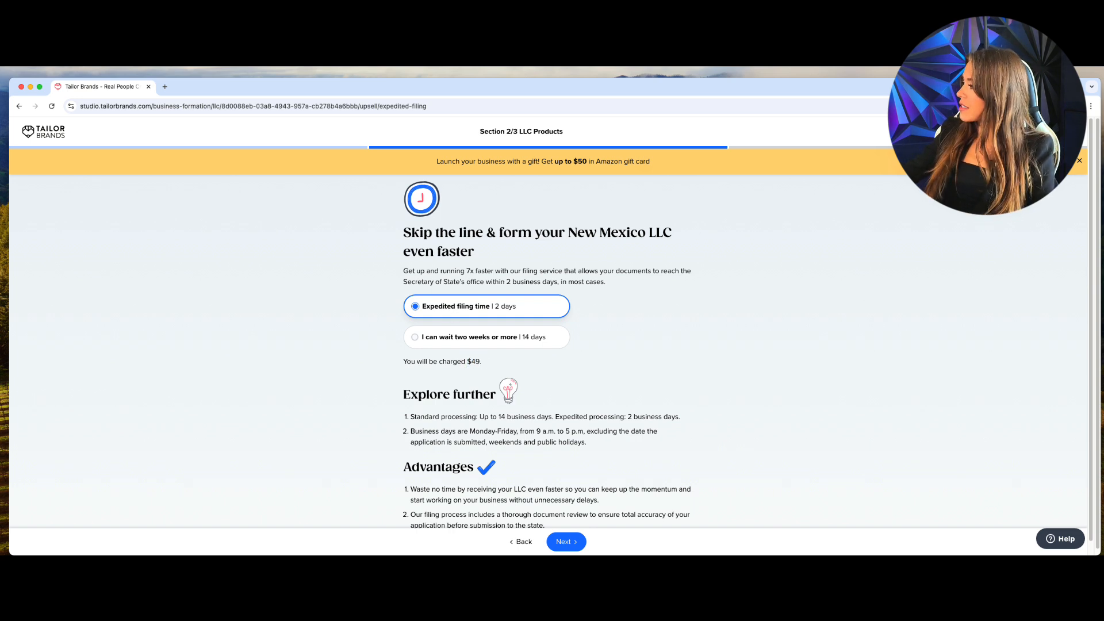
left_click(567, 543)
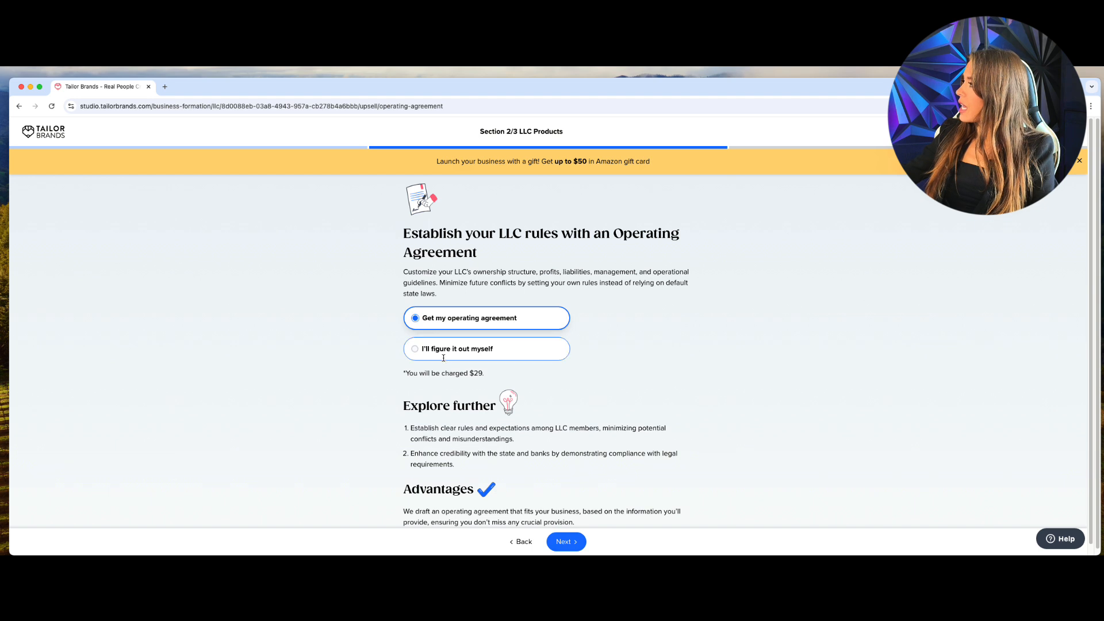
Decline the $29 operating agreement and the Formation Kit, and opt in to text notifications.
left_click(448, 354)
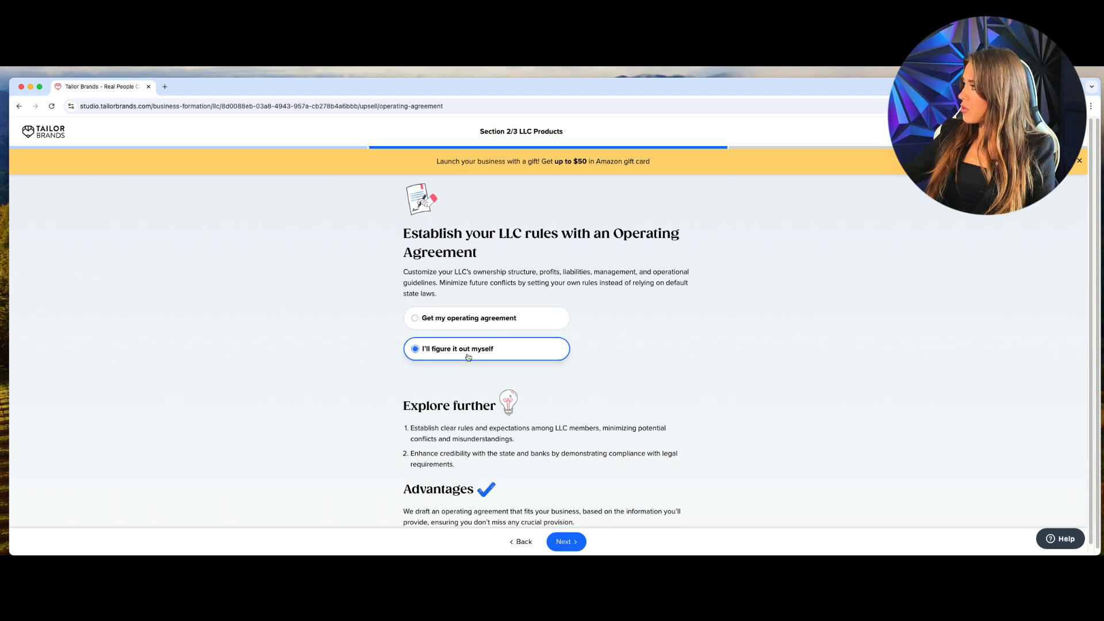
left_click(573, 544)
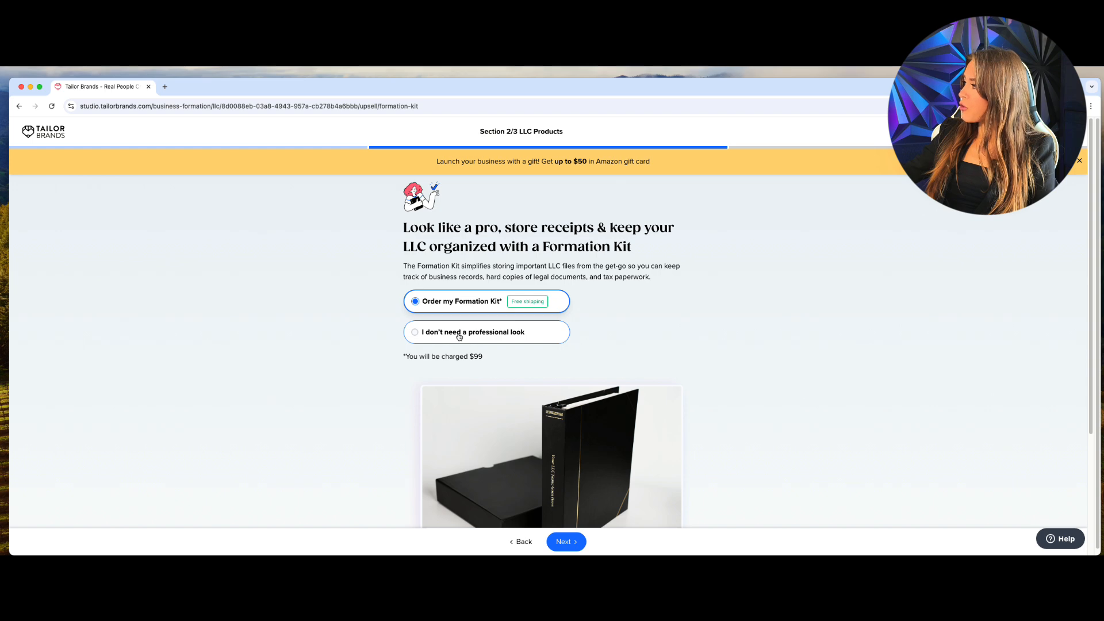
scroll(489, 374, "down", 3)
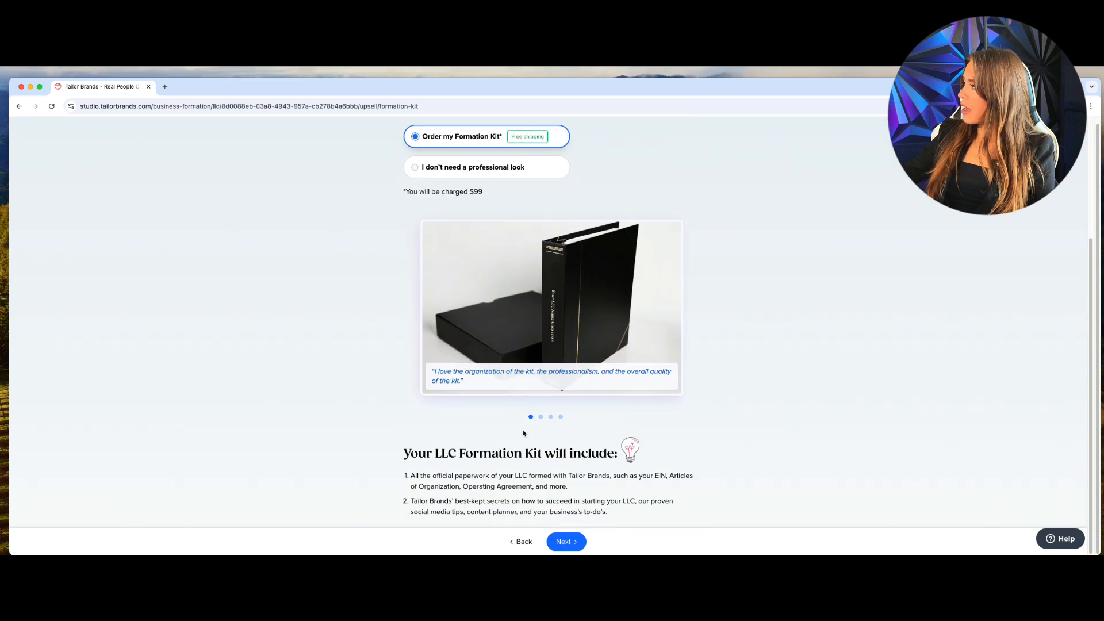
scroll(523, 432, "up", 3)
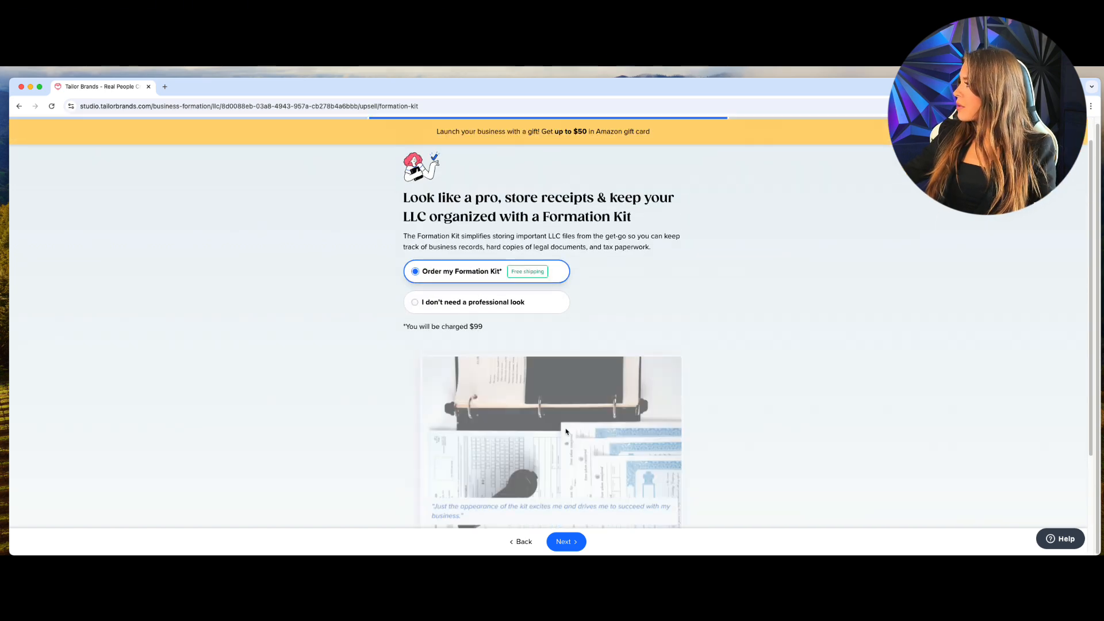
left_click(510, 332)
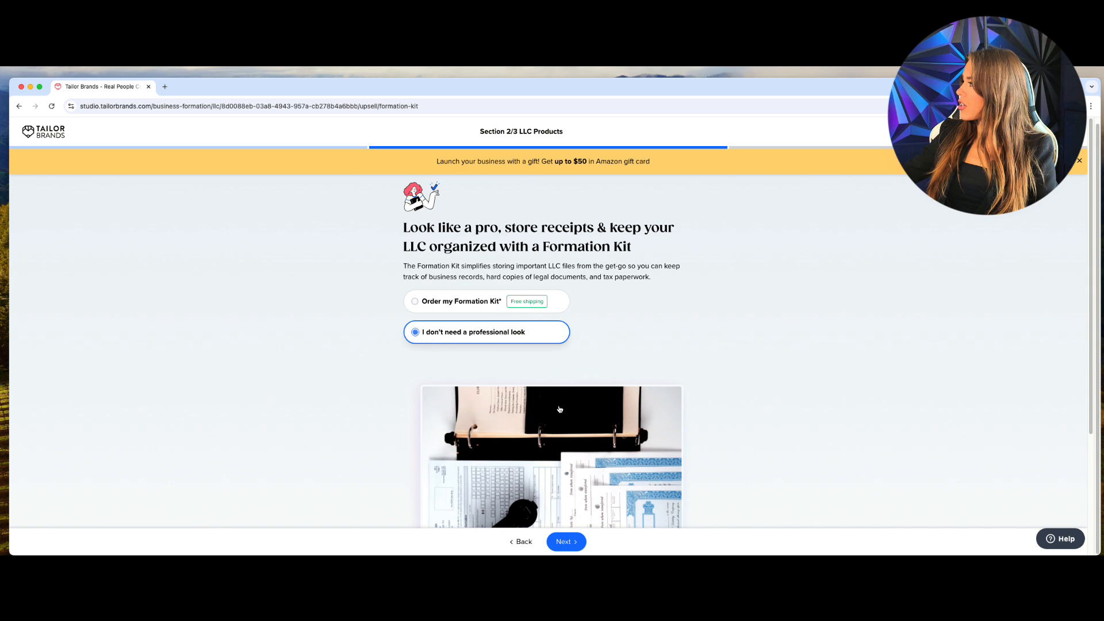
left_click(562, 542)
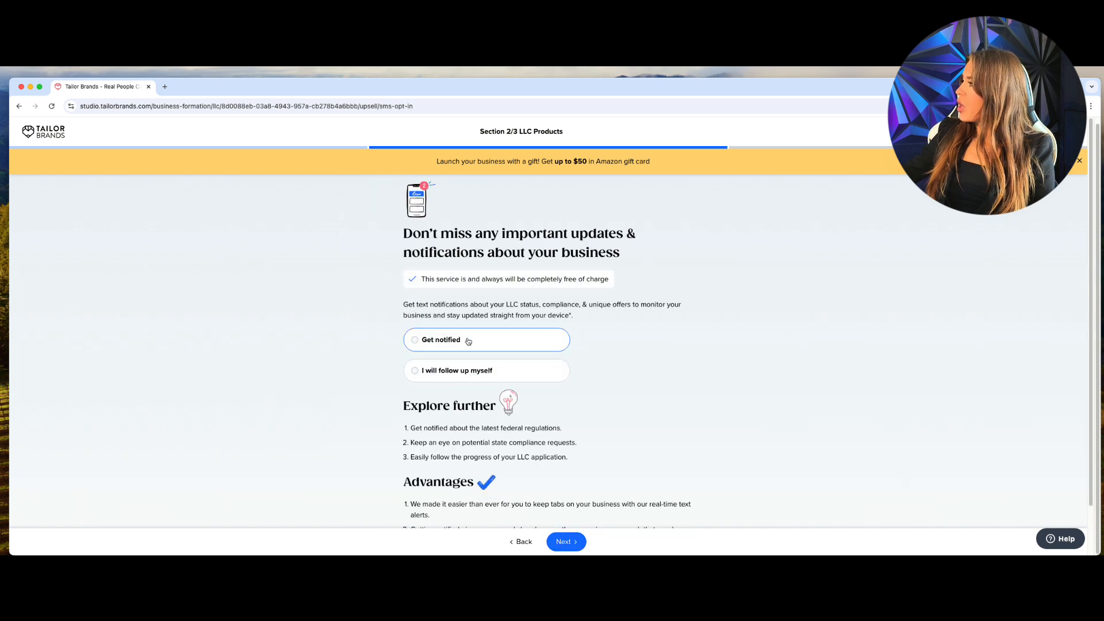
left_click(465, 340)
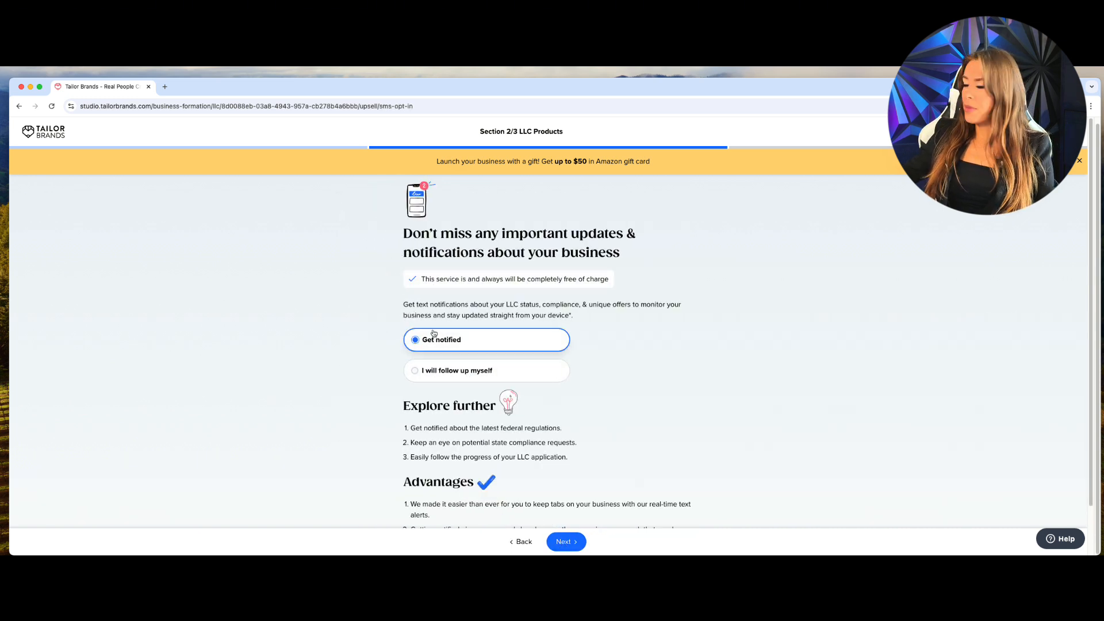
left_click(564, 543)
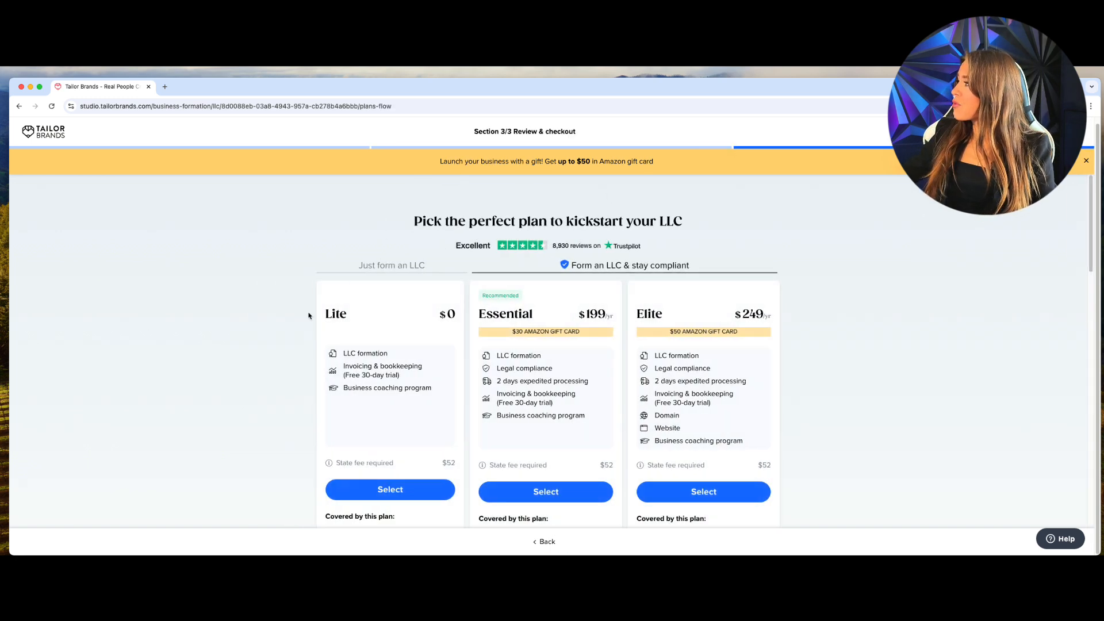
Scroll to the plans and pick the $0 Lite plan, opening the $101 checkout summary.
scroll(794, 399, "down", 1)
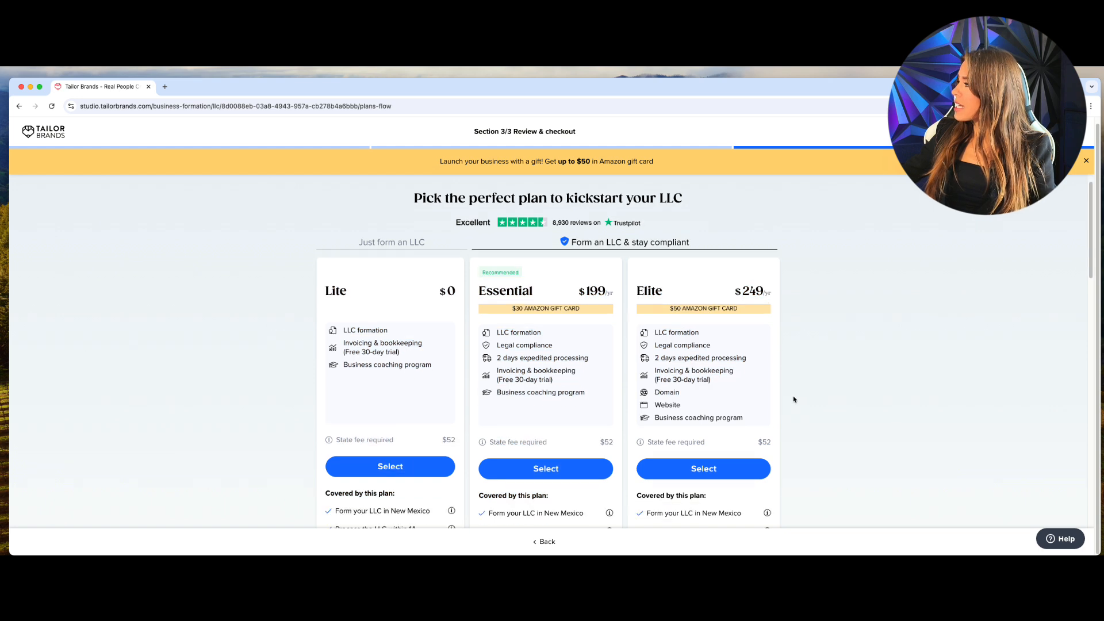
scroll(794, 399, "down", 1)
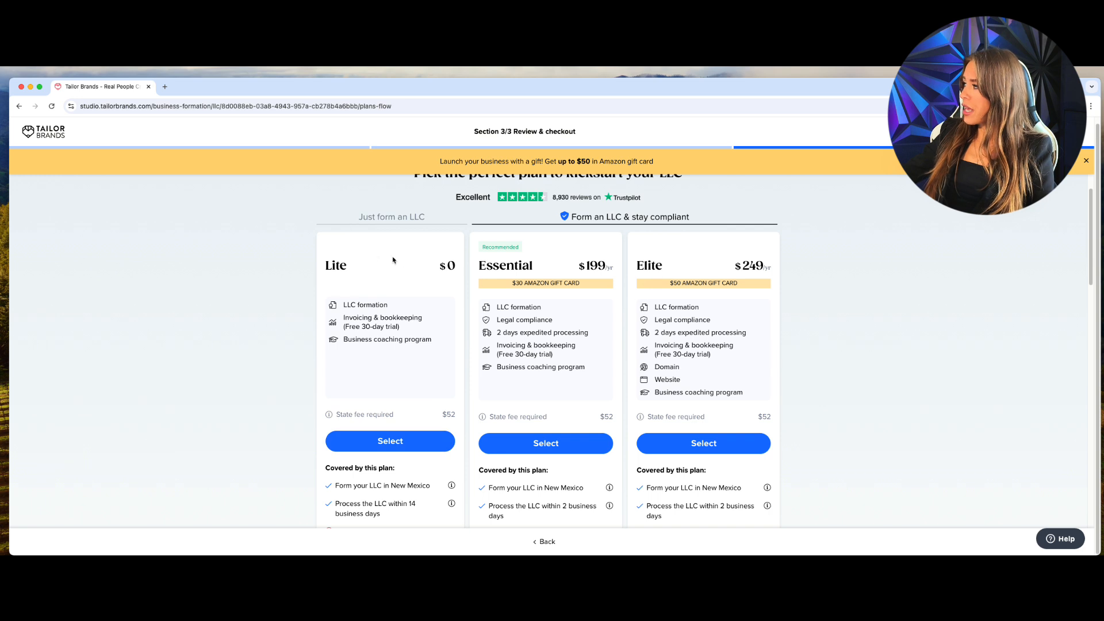
left_click(397, 444)
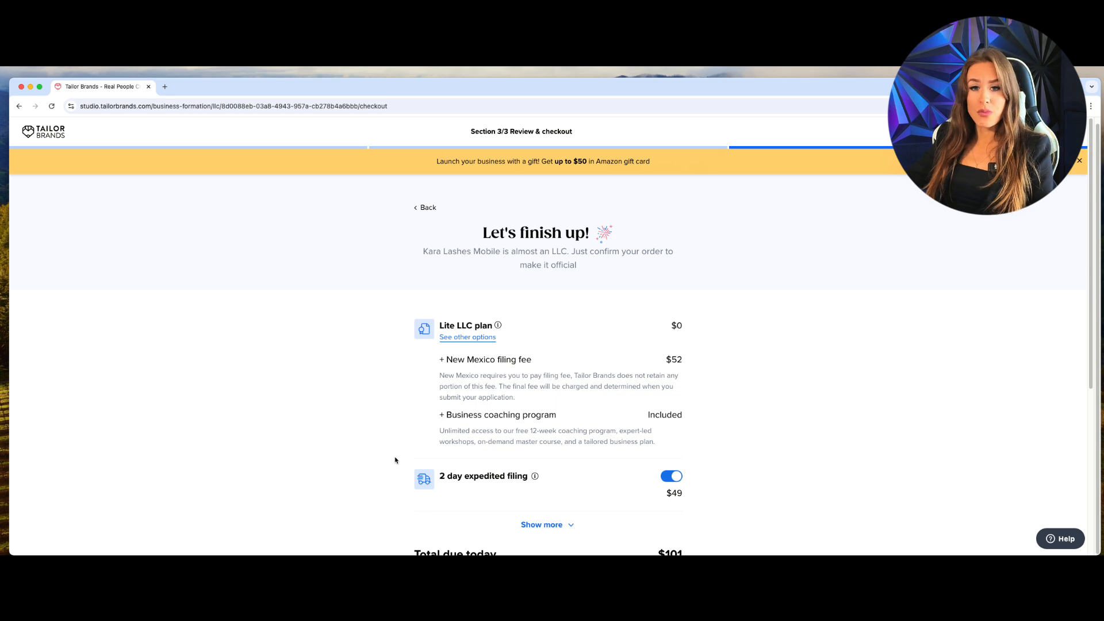
Review the checkout summary's fees, highlighting the $101 total due today.
scroll(794, 308, "down", 2)
left_click_drag(697, 314, 667, 315)
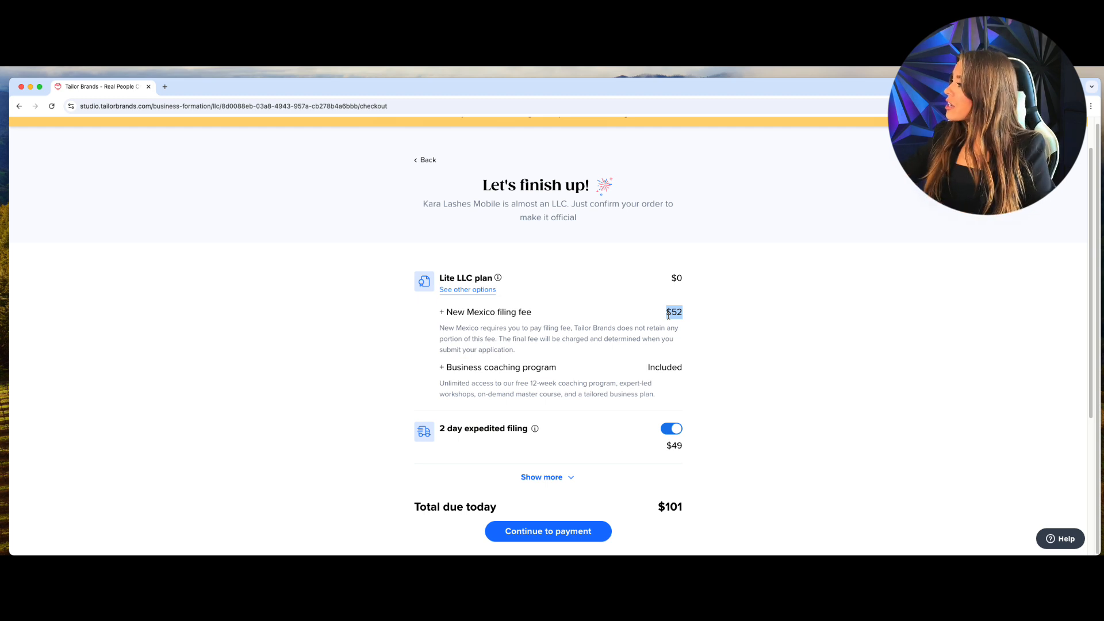
left_click_drag(708, 377, 633, 372)
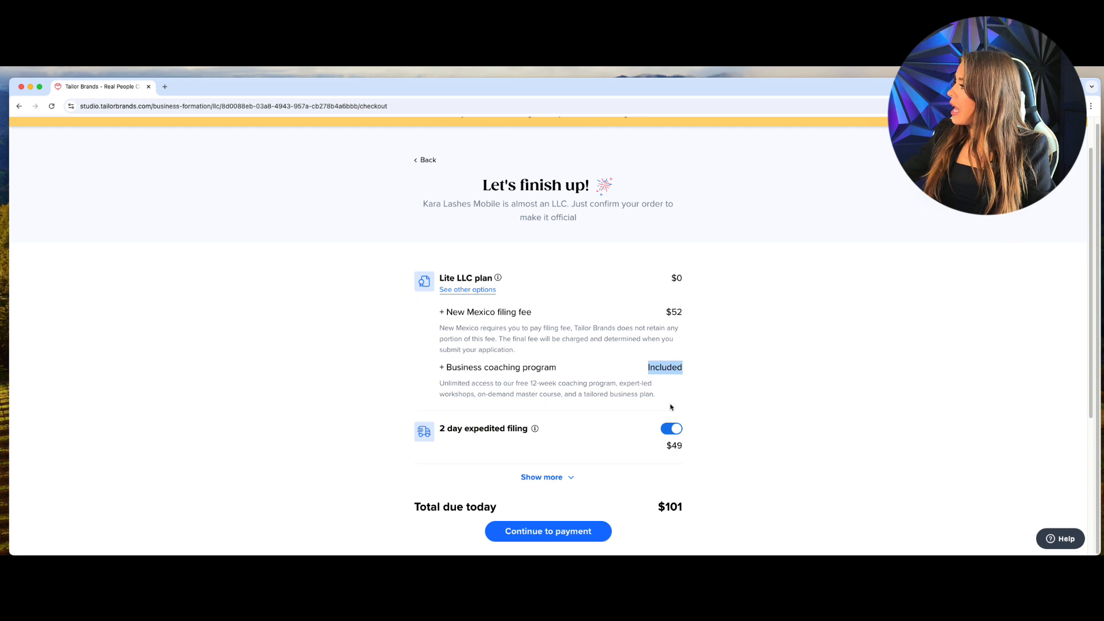
scroll(712, 444, "down", 1)
left_click_drag(687, 432, 490, 415)
left_click(795, 429)
scroll(715, 464, "down", 1)
left_click_drag(683, 483, 648, 478)
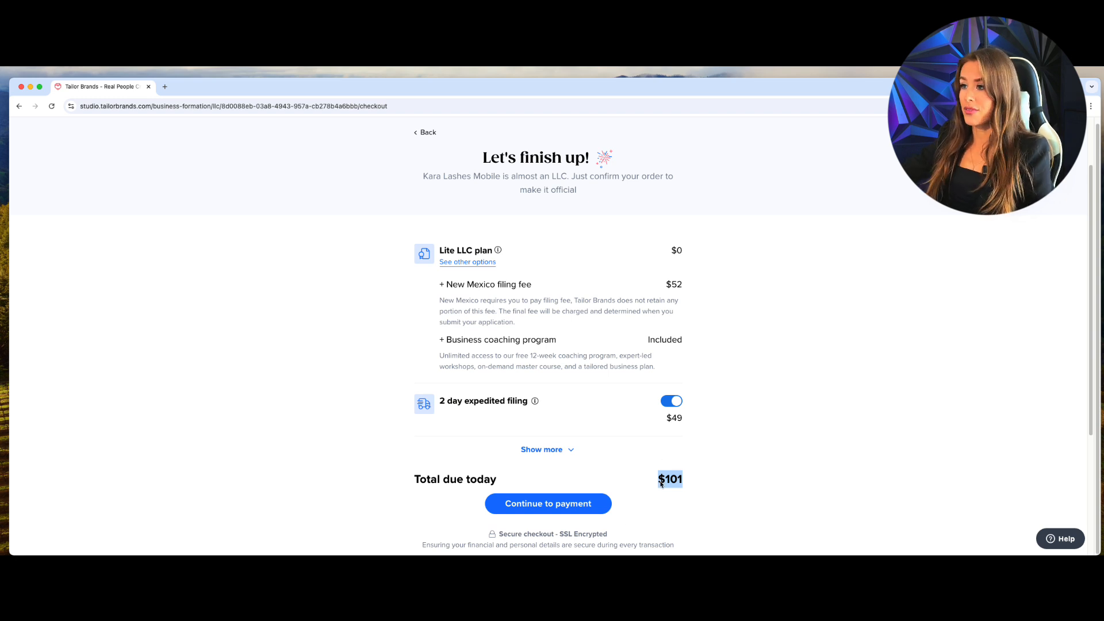
Continue to payment, choosing credit card as the payment method.
left_click(578, 504)
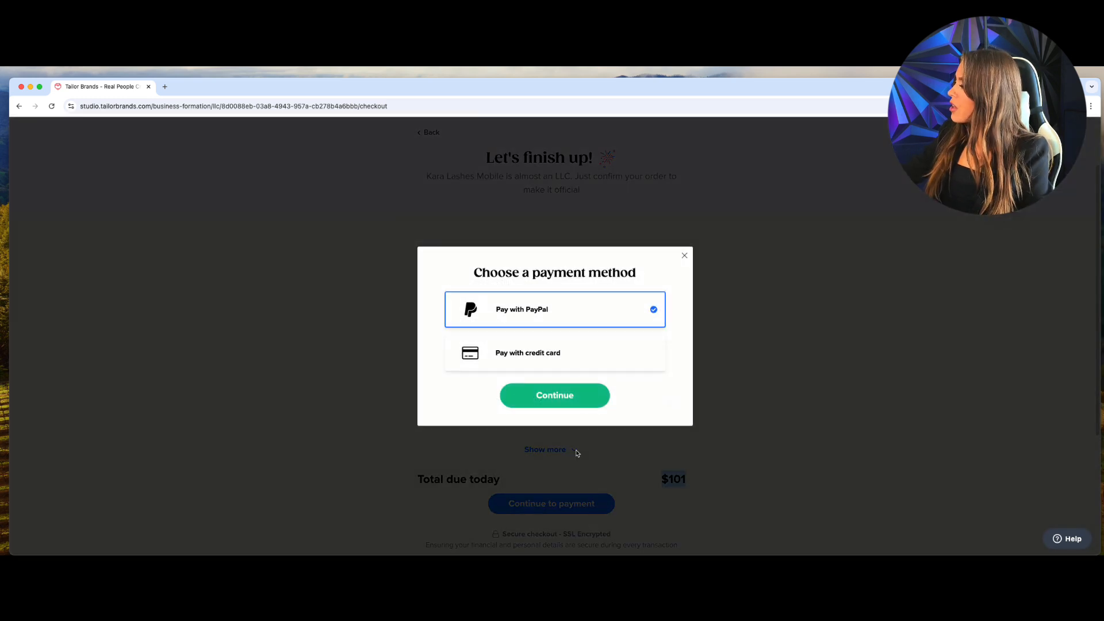
left_click(596, 352)
left_click(565, 390)
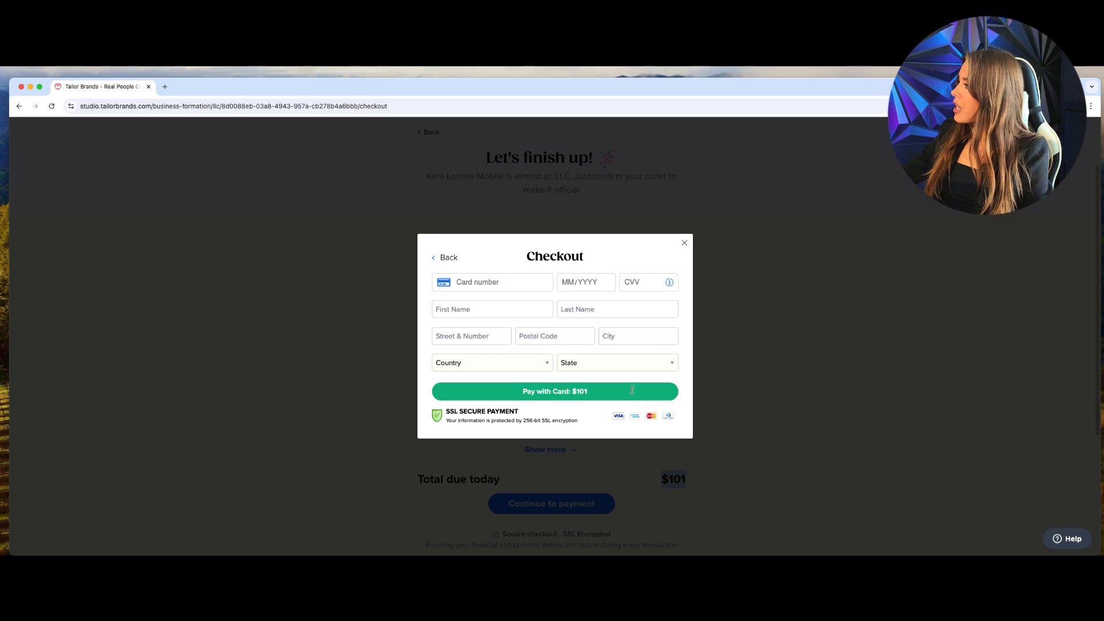